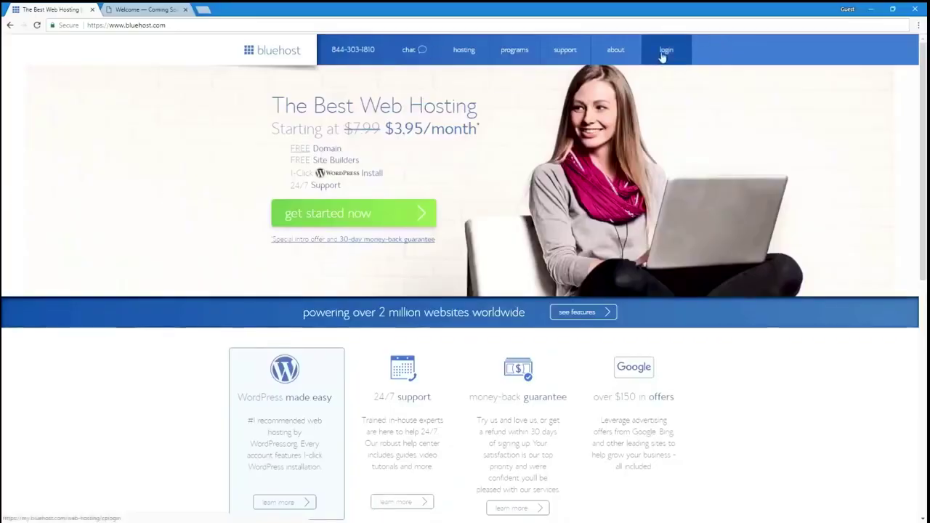
# - Log in to the Bluehost account and open the WordPress admin of the Welcome site
pyautogui.click(662, 52)
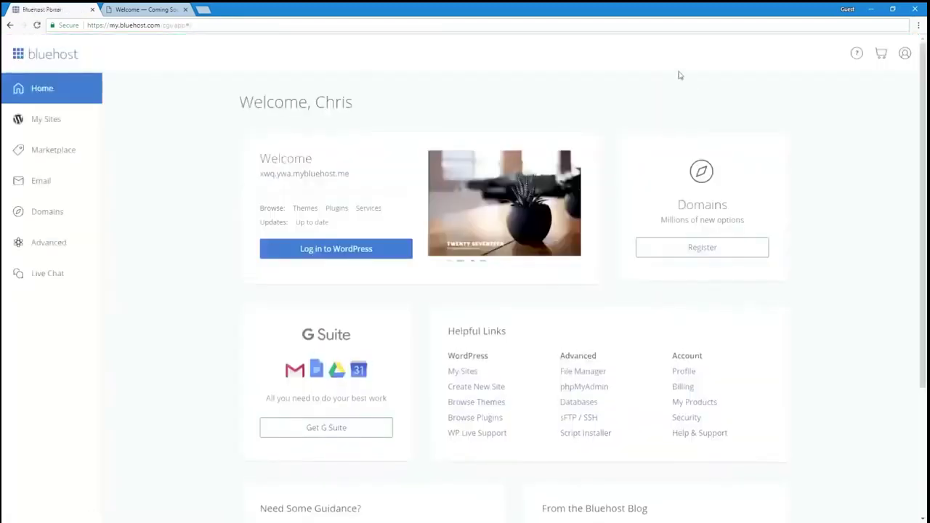
pyautogui.click(48, 123)
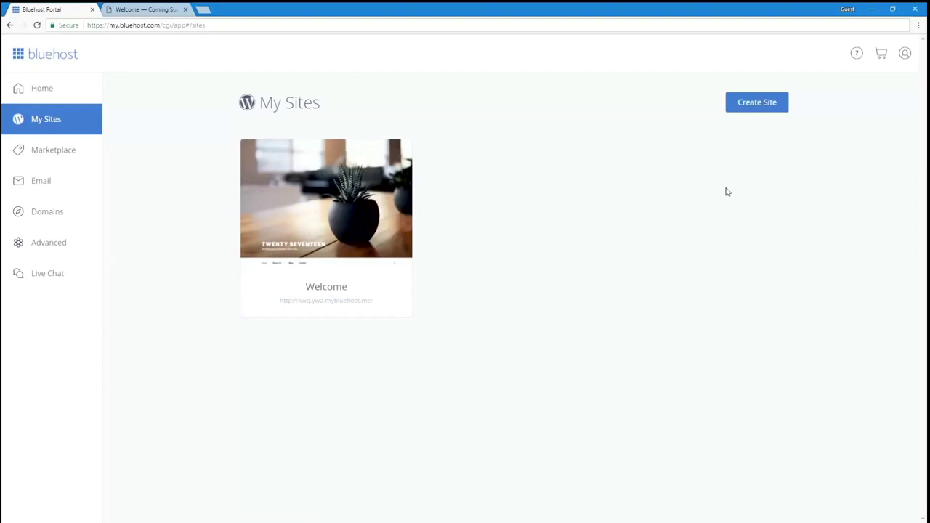
pyautogui.moveTo(410, 232)
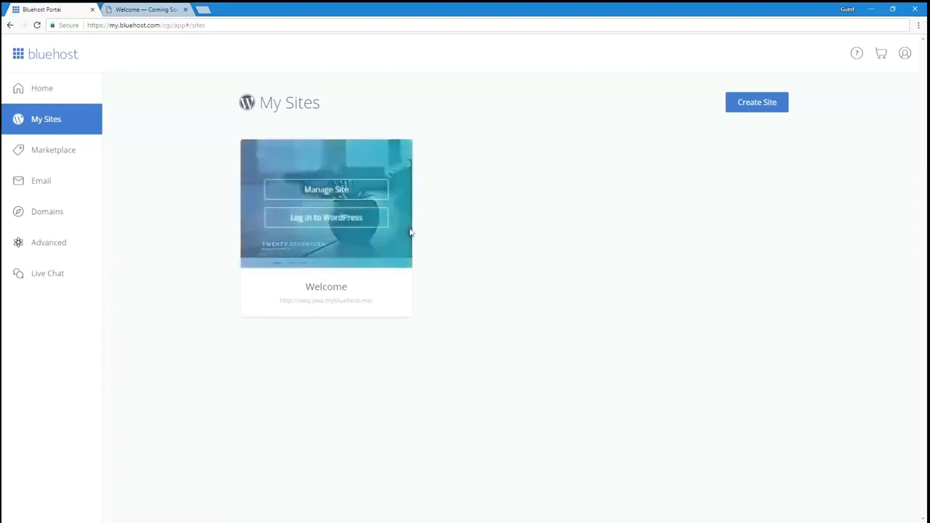
pyautogui.click(287, 221)
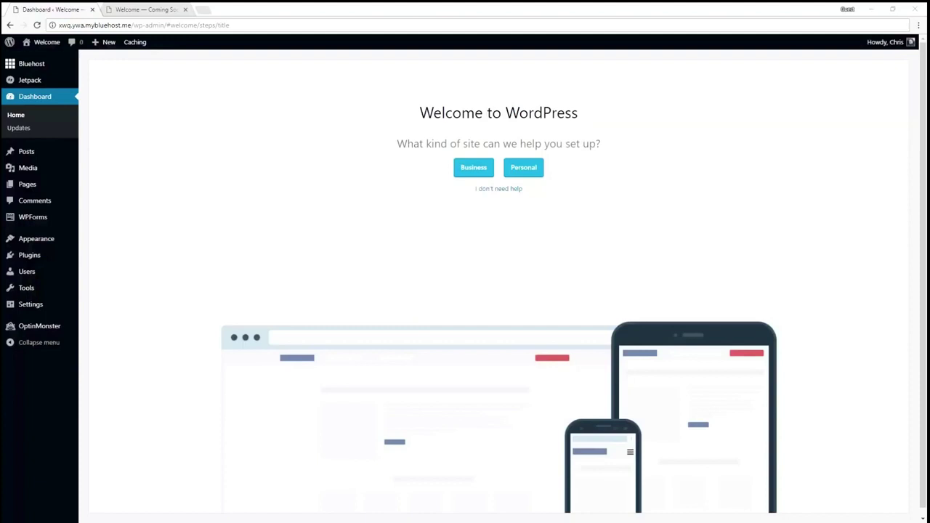
# - Set up a personal site with the title "Miles Photography" and the description "Capture it all."
pyautogui.click(426, 144)
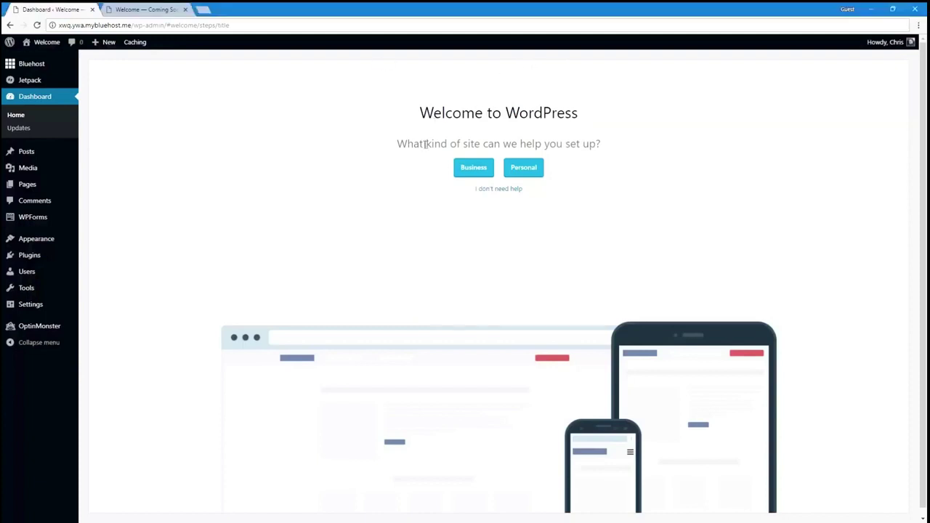
pyautogui.click(527, 169)
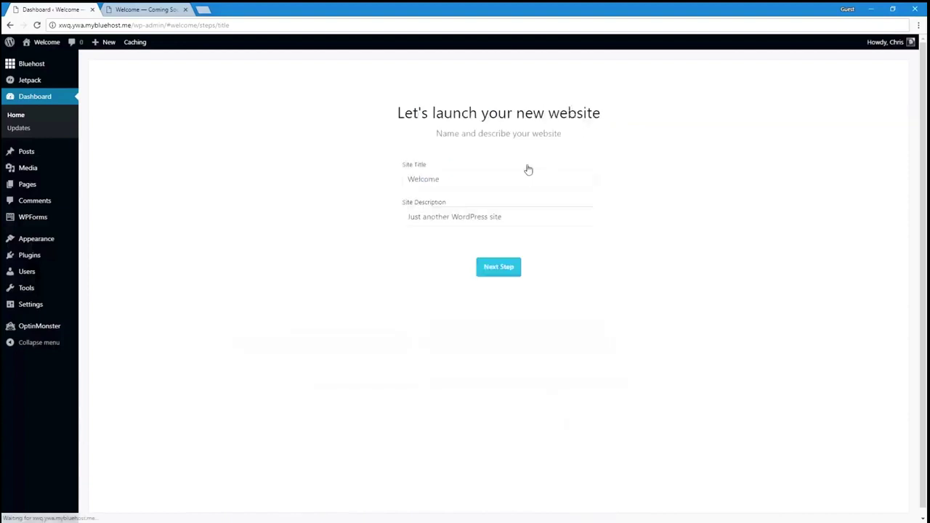
pyautogui.doubleClick(426, 179)
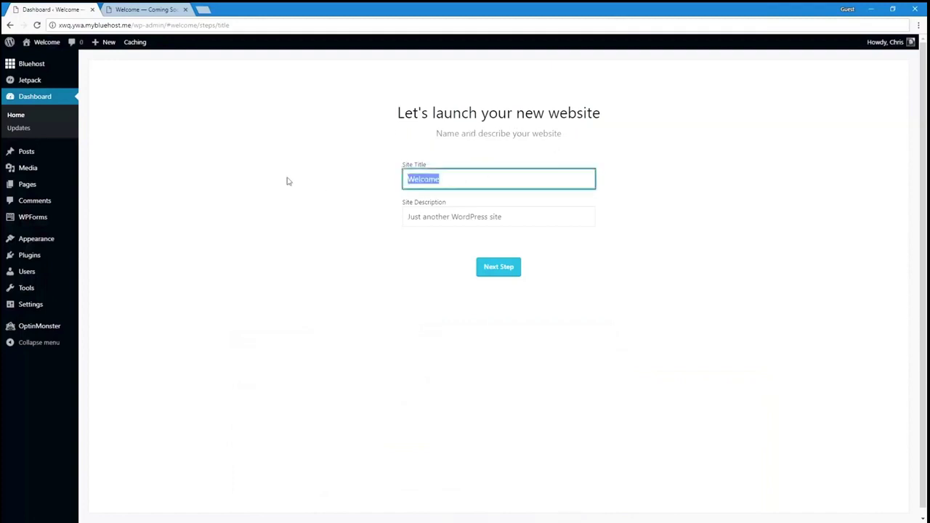
pyautogui.write('Miles Photography')
pyautogui.press('Tab')
pyautogui.press('BackSpace')
pyautogui.write('Capture it all')
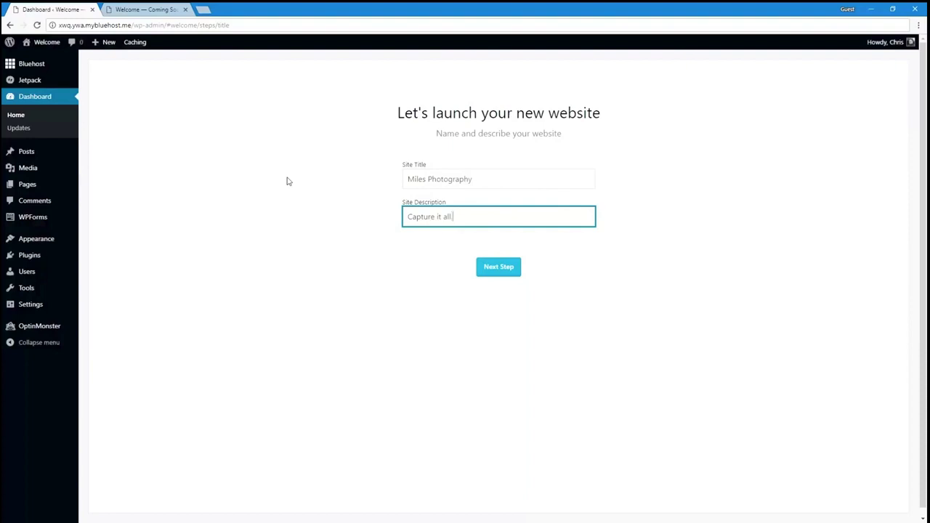
pyautogui.press('Tab')
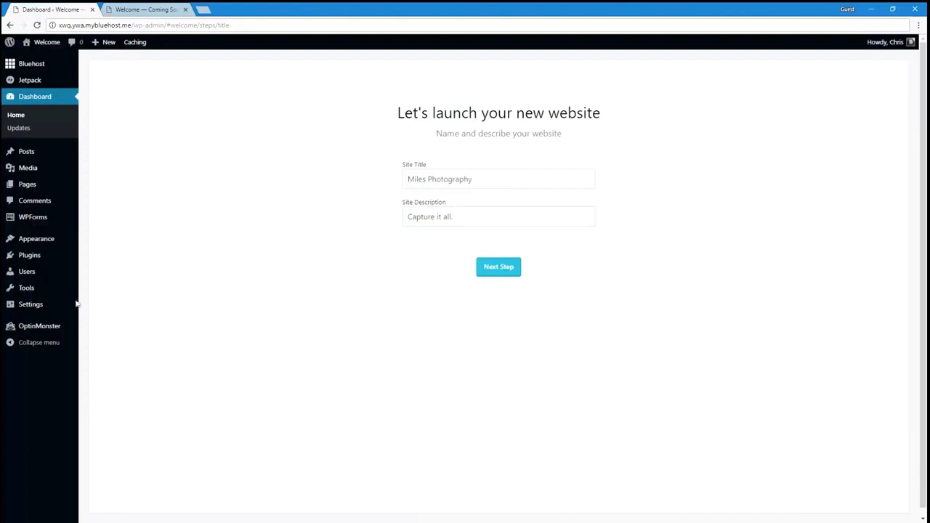
pyautogui.moveTo(47, 310)
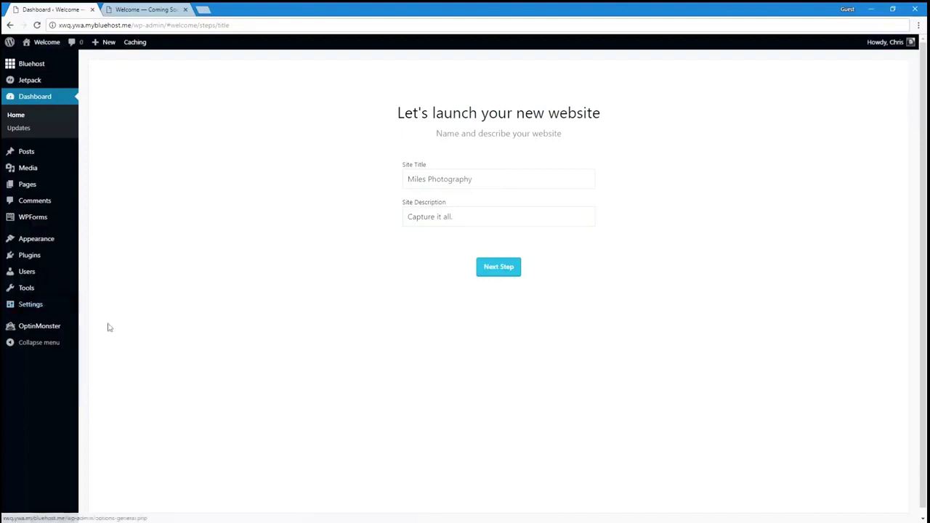
pyautogui.click(493, 267)
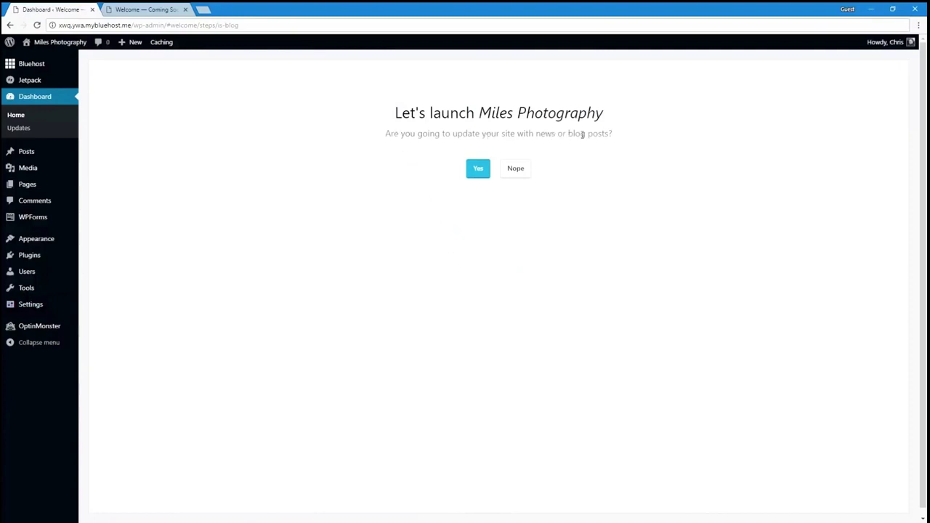
# - Configure the site to include blog posts, a static welcome page as homepage and a starter Contact Us page
pyautogui.click(478, 168)
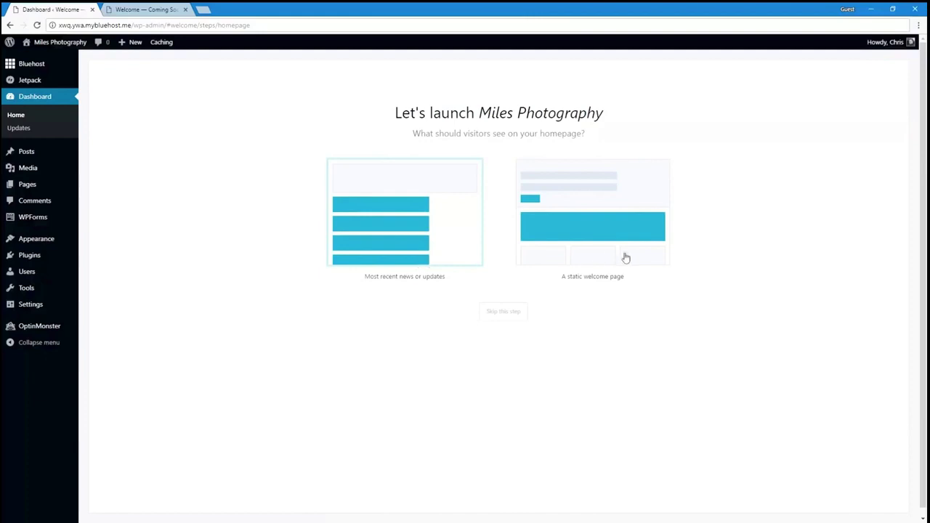
pyautogui.click(605, 243)
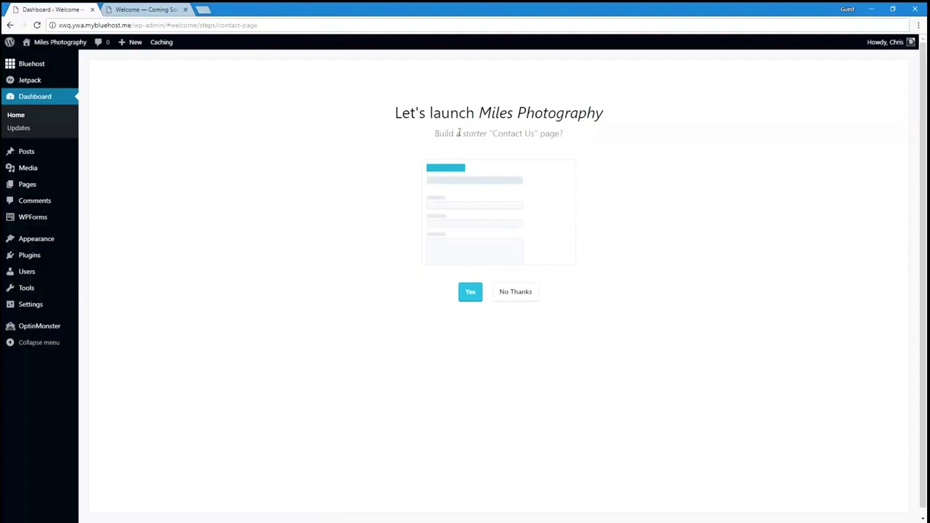
pyautogui.click(470, 293)
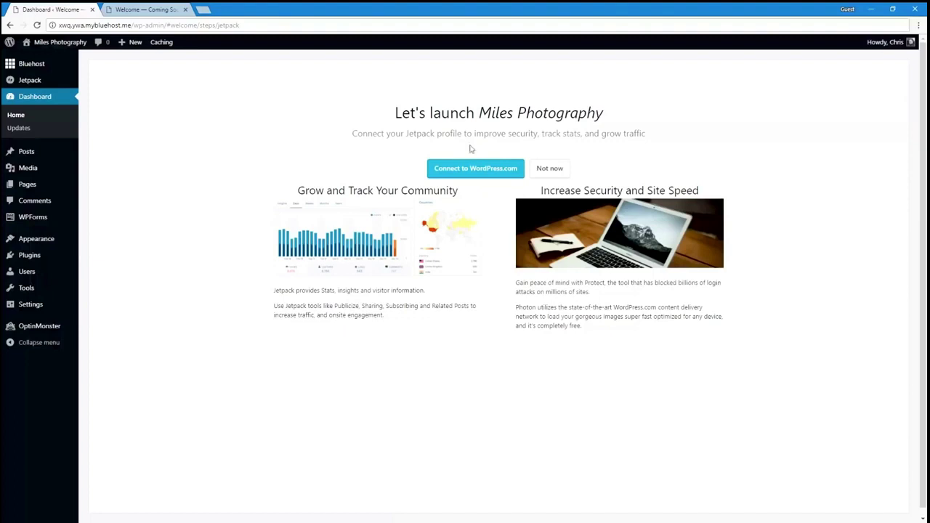
# - Connect the site's Jetpack profile to WordPress.com and approve the connection
pyautogui.click(464, 173)
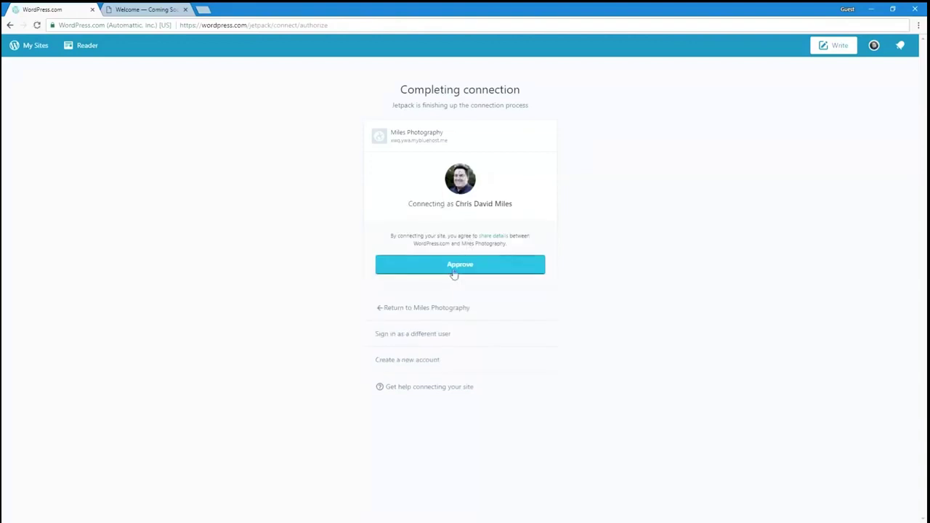
pyautogui.click(454, 266)
pyautogui.click(452, 269)
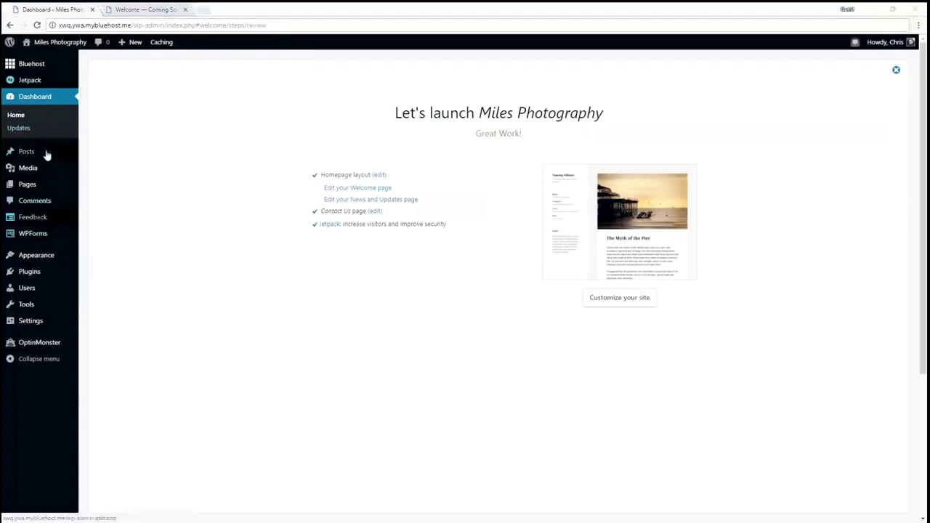
# - Examine the Bluehost plugin's home page, including its content, performance and hosting options and the site launch section
pyautogui.click(28, 66)
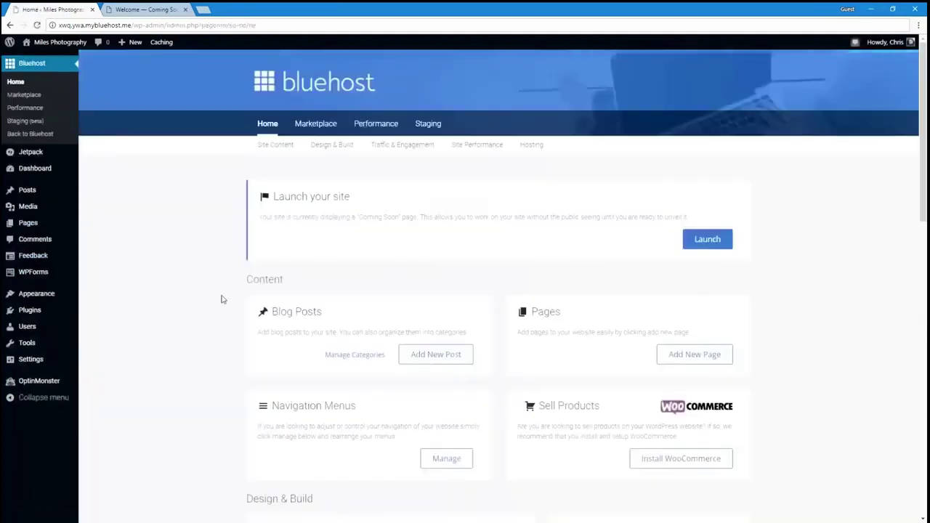
pyautogui.scroll(-7, 222, 302)
pyautogui.scroll(-2, 222, 299)
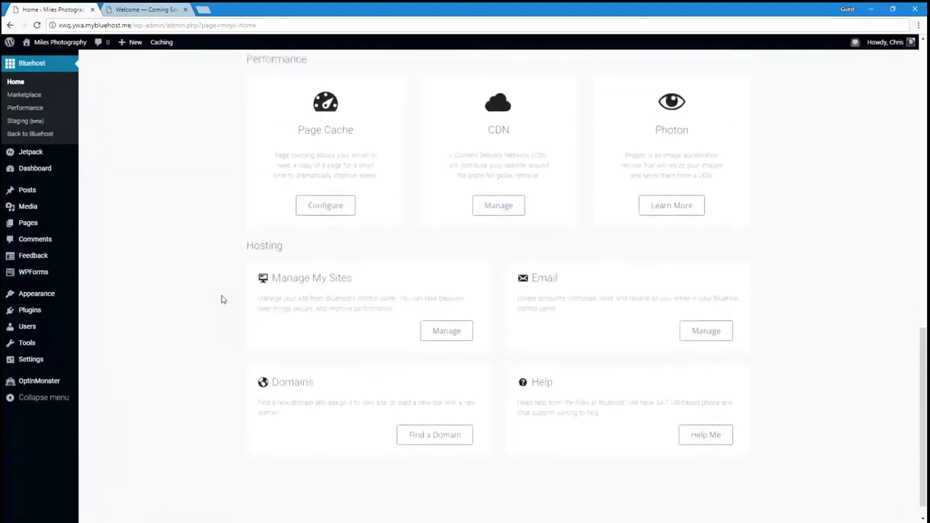
pyautogui.scroll(8, 222, 300)
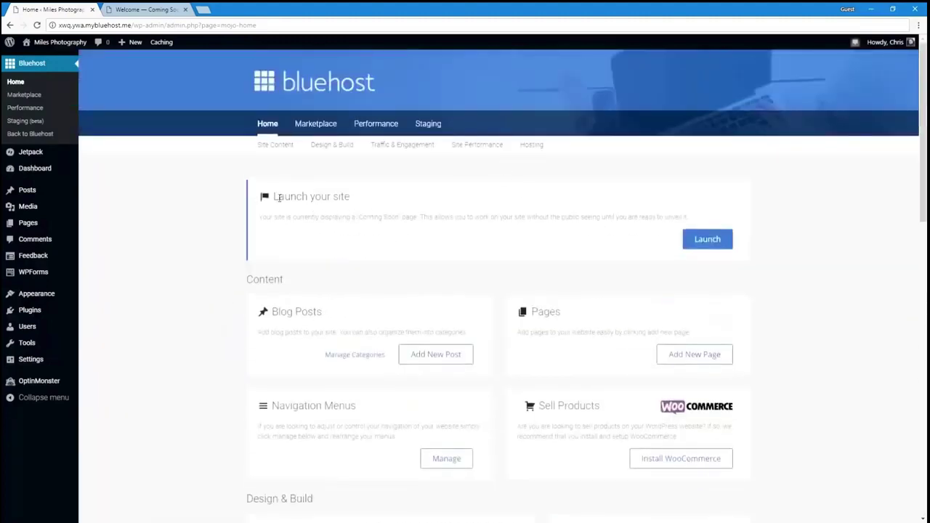
pyautogui.moveTo(278, 198); pyautogui.dragTo(688, 216)
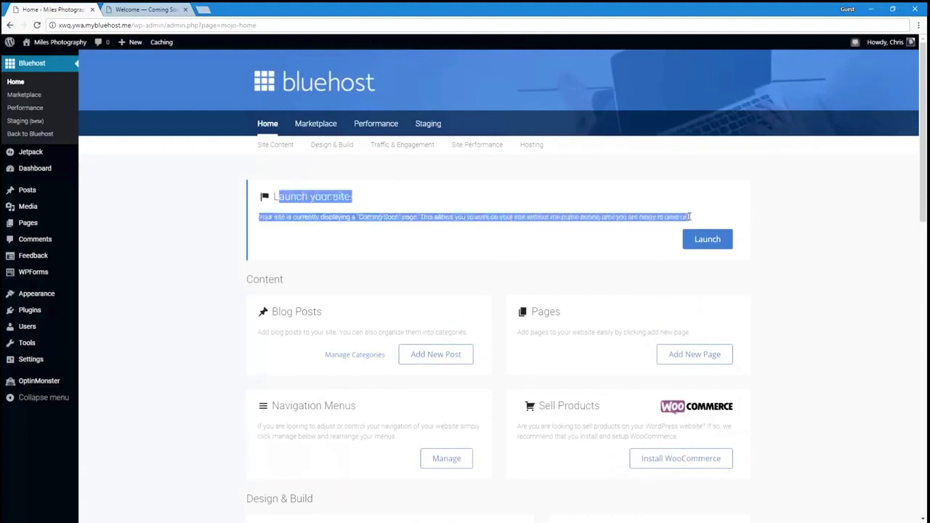
pyautogui.click(687, 216)
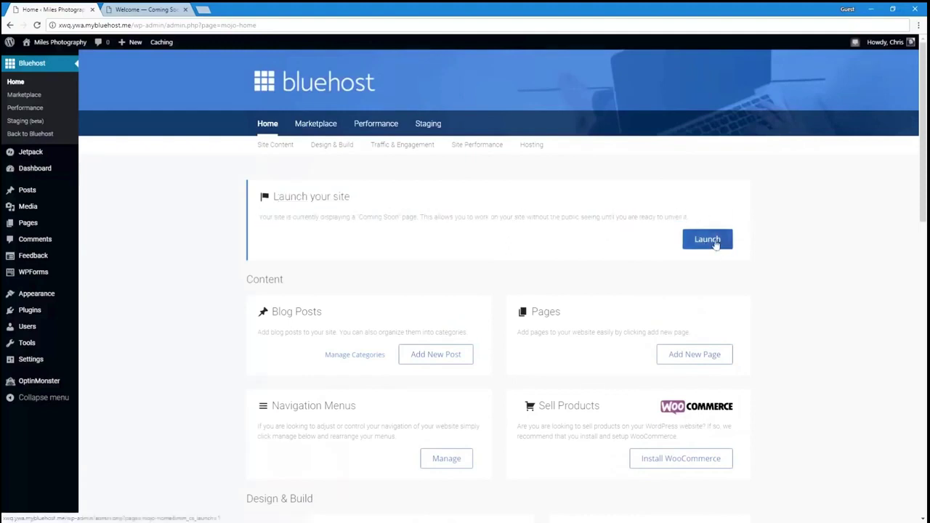
pyautogui.click(706, 240)
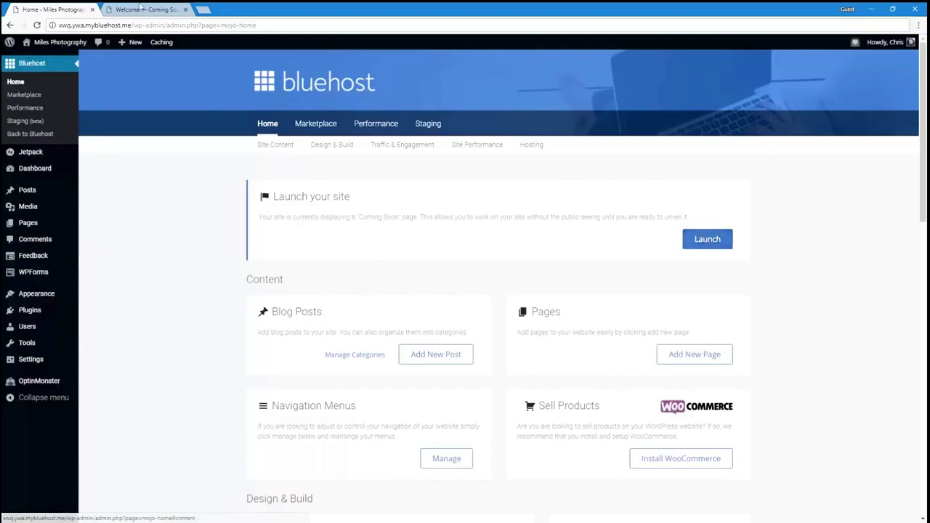
# - View the public Coming Soon page and compare it with the Miles Photography site as shown to the logged-in administrator
pyautogui.hotkey('ctrl', 'Tab')
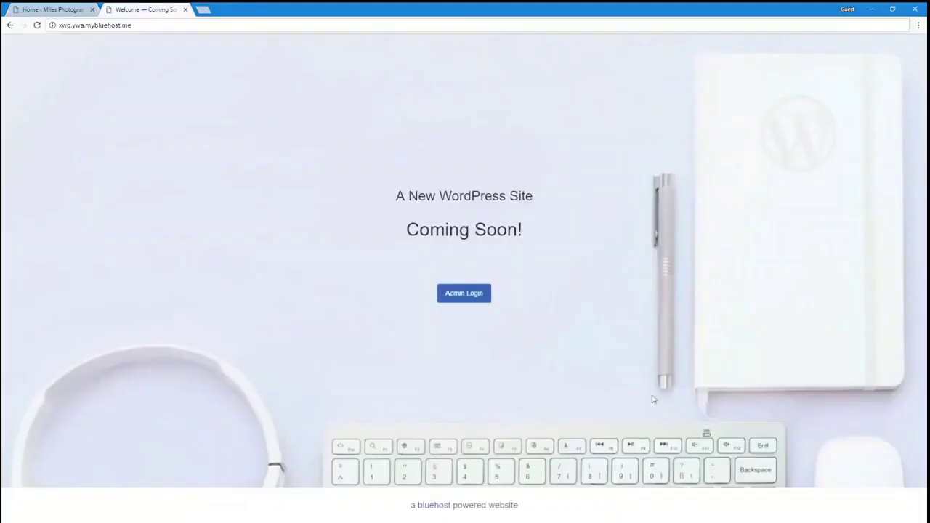
pyautogui.click(64, 9)
pyautogui.middleClick(62, 41)
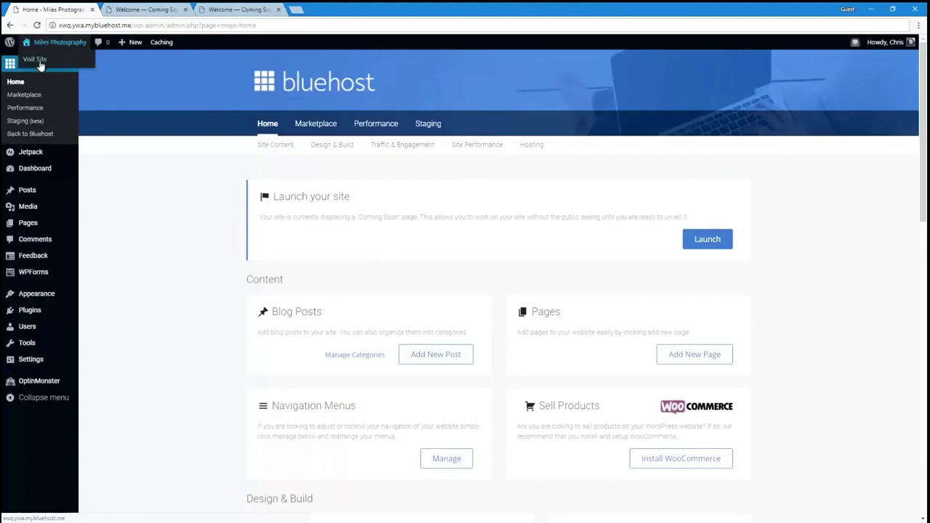
pyautogui.hotkey('ctrl', 'Tab')
pyautogui.press('F5')
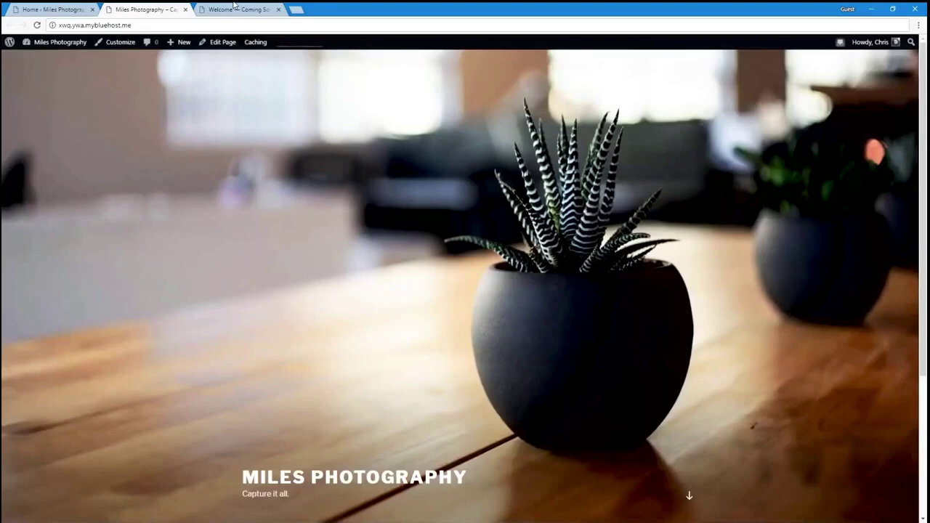
pyautogui.click(234, 7)
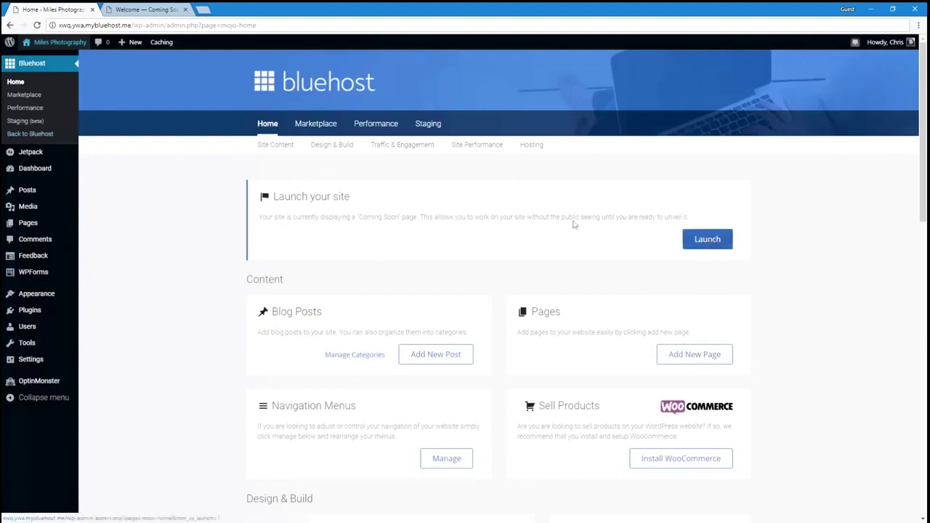
# - Return to the dashboard's site setup and fill in the business's street address, city, state and ZIP code
pyautogui.click(37, 166)
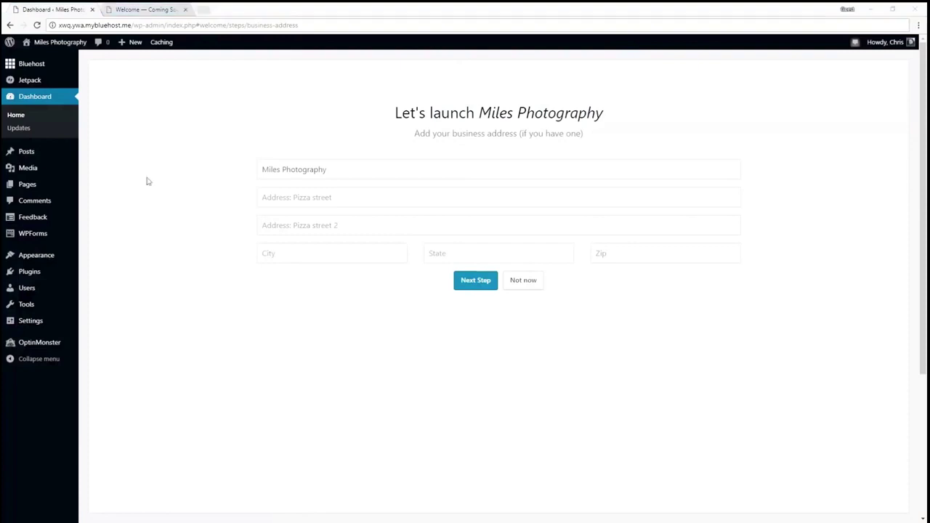
pyautogui.click(363, 201)
pyautogui.write('123 Cherry St')
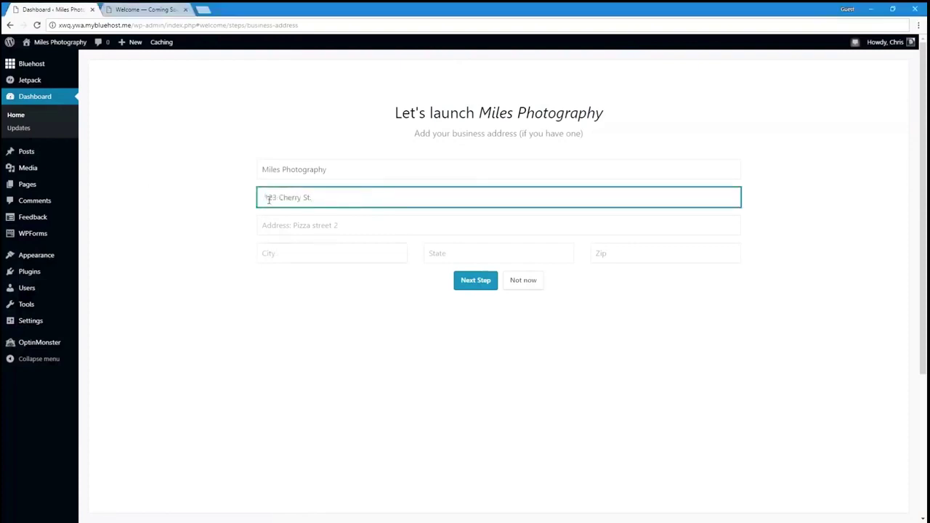
pyautogui.write('.')
pyautogui.click(279, 248)
pyautogui.write('Provo')
pyautogui.press('Tab')
pyautogui.write('UT')
pyautogui.press('Tab')
pyautogui.write('84604')
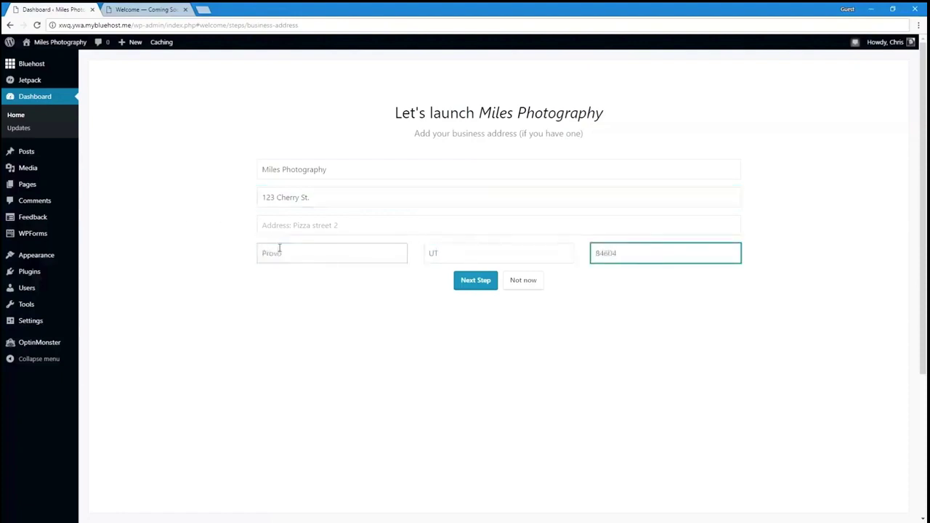
pyautogui.click(467, 283)
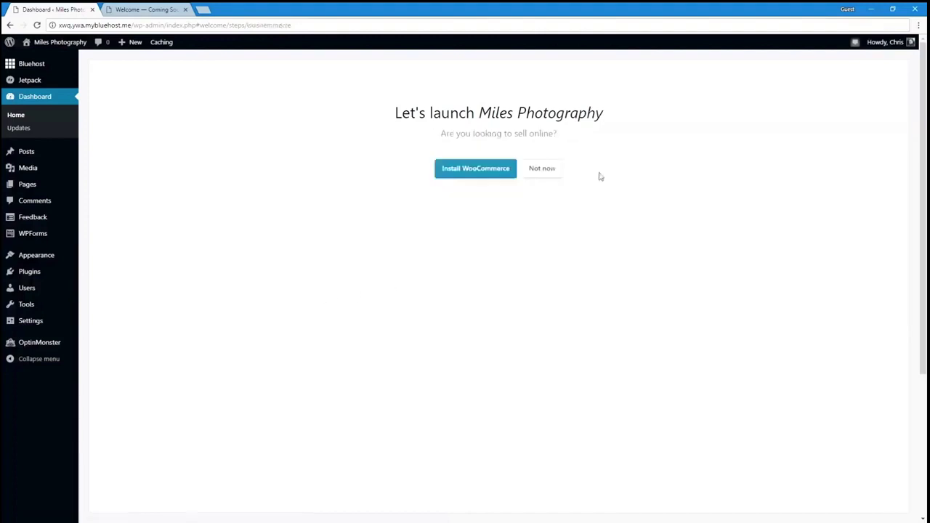
# - Decline the WooCommerce installation for now and finish the site setup
pyautogui.moveTo(434, 133); pyautogui.dragTo(568, 129)
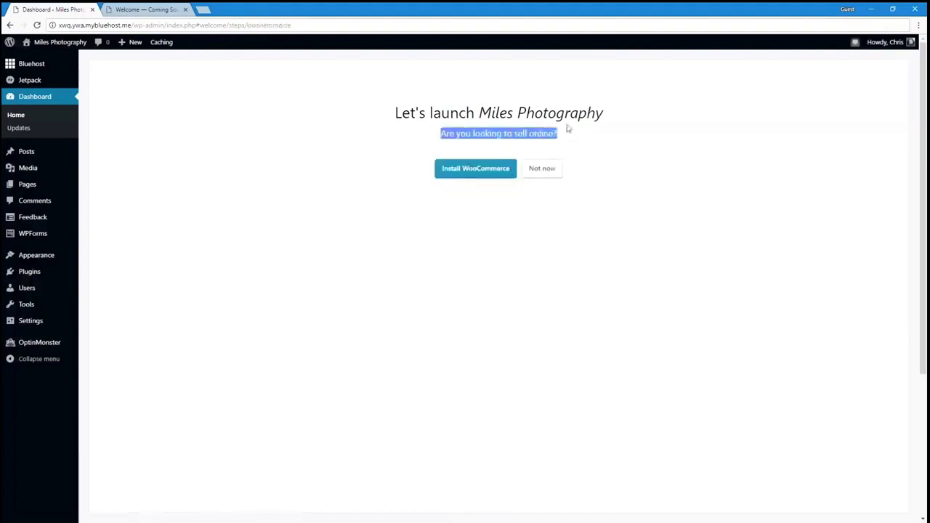
pyautogui.click(566, 132)
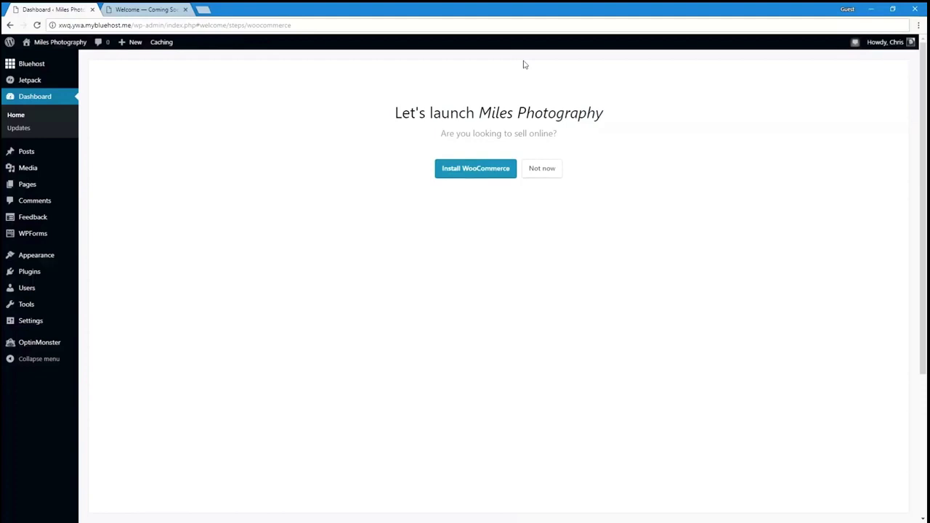
pyautogui.click(531, 175)
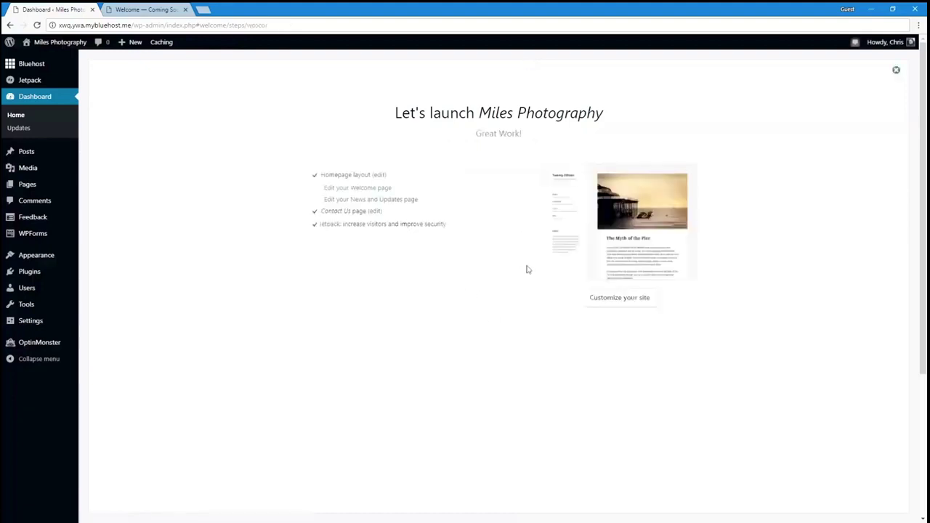
# - Review the site's list of posts and its list of pages
pyautogui.click(50, 149)
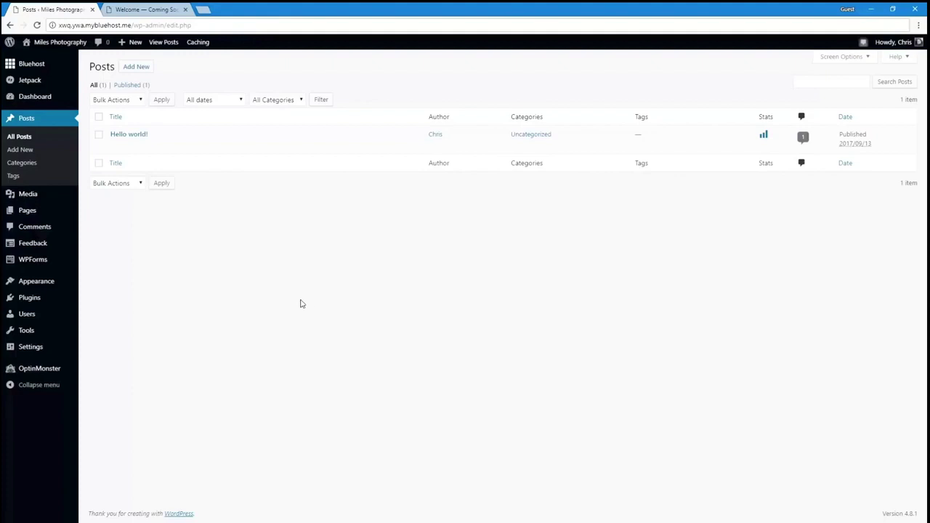
pyautogui.click(41, 217)
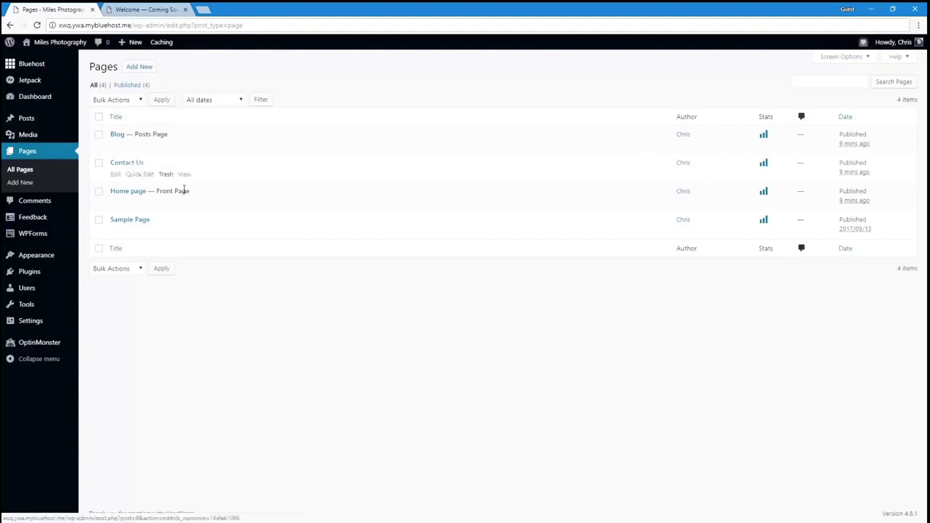
# - Replace the Home page's placeholder text with a short photographer introduction inviting visitors to get in touch, and update the page
pyautogui.click(123, 196)
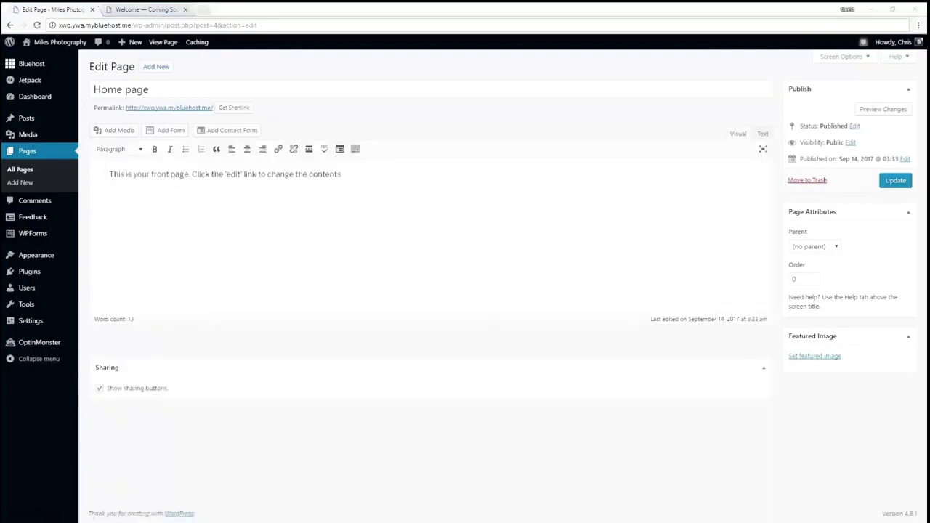
pyautogui.click(228, 223)
pyautogui.hotkey('ctrl', 'a')
pyautogui.write("Hi, I'm Chris. Sometimes I take photos, and this website shows them off. :) If you'd like me to take photos at your event or get a portrait taken, let's get in touch.")
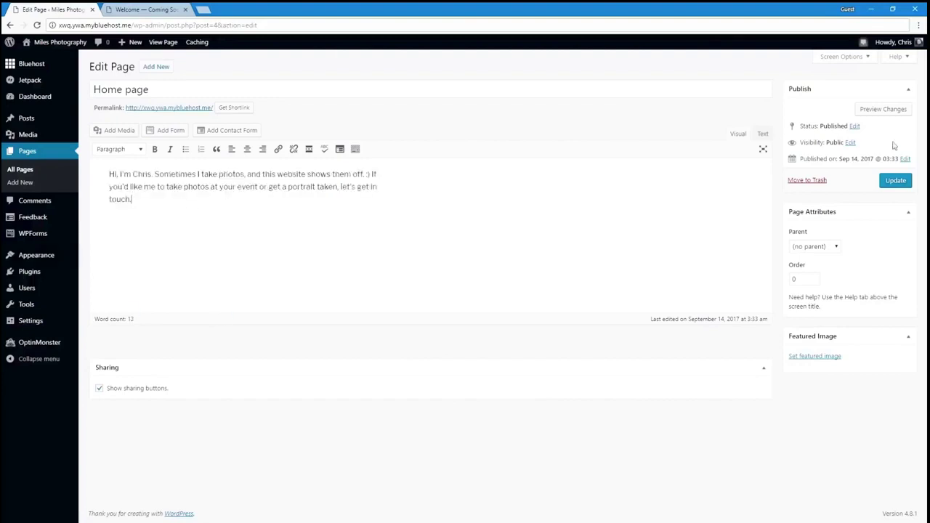
pyautogui.click(896, 181)
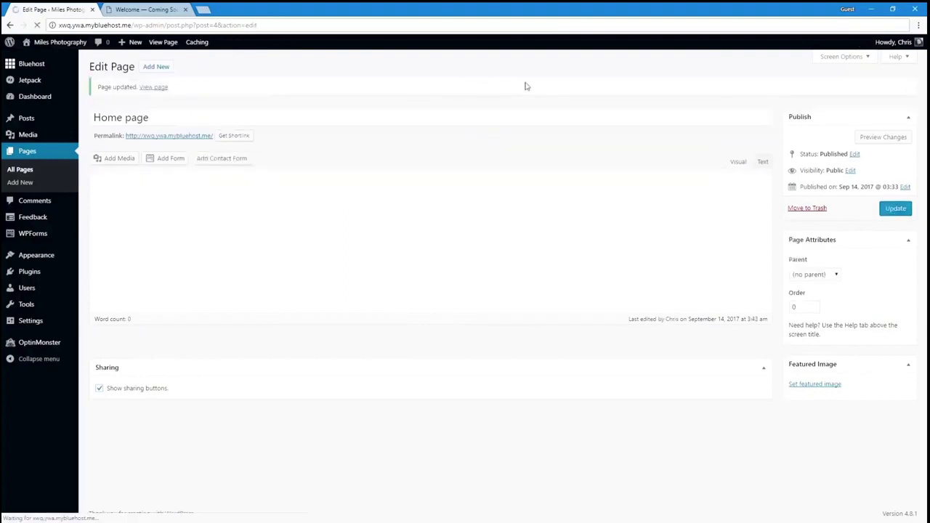
# - Open the Contact Us page for editing and change its title to "Contact Me"
pyautogui.click(33, 158)
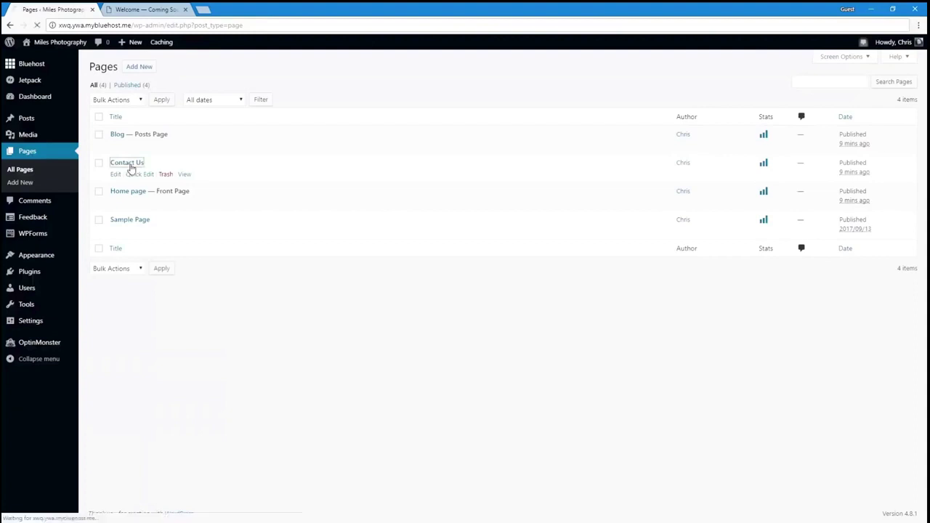
pyautogui.click(127, 162)
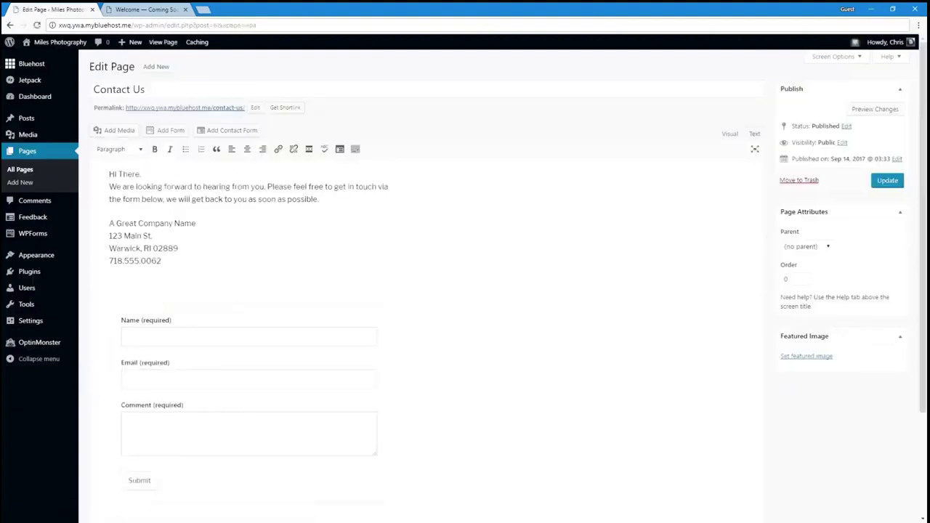
pyautogui.doubleClick(167, 93)
pyautogui.write('Me')
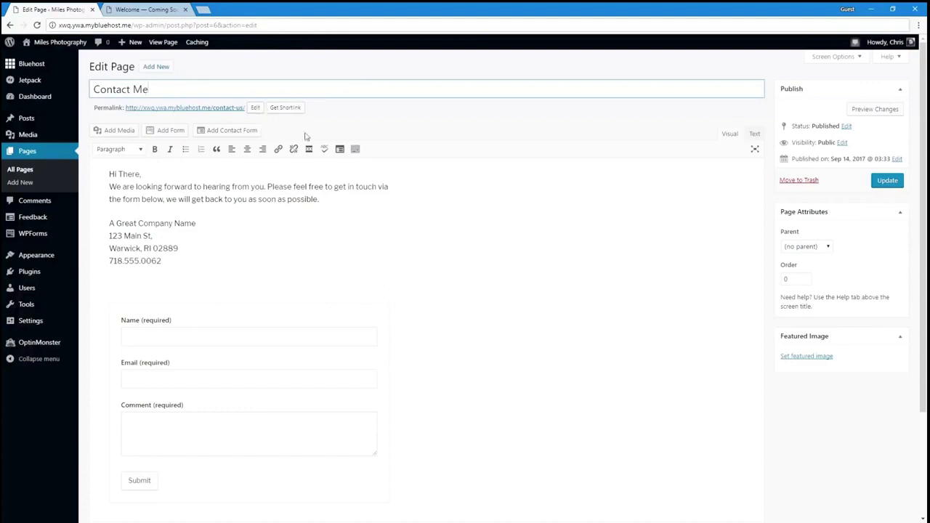
pyautogui.click(337, 130)
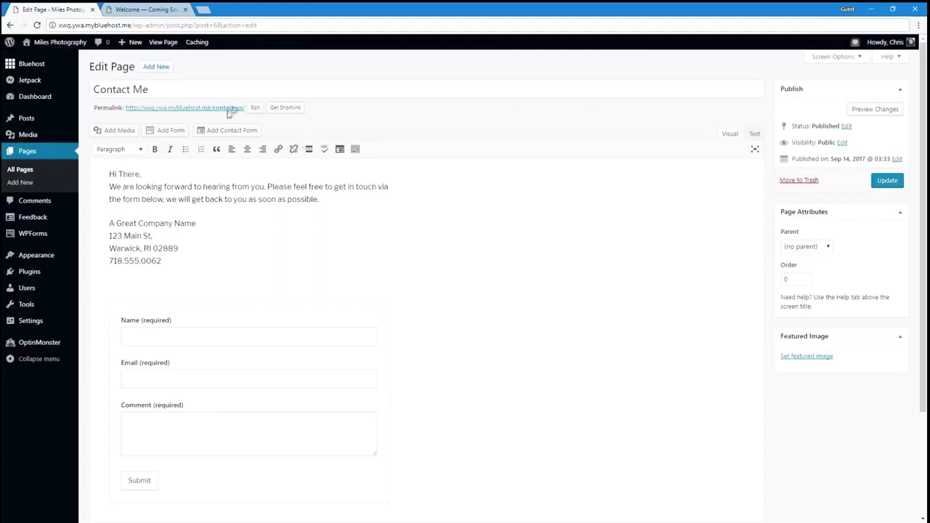
# - Shorten the contact page's permalink slug to "contact"
pyautogui.click(255, 109)
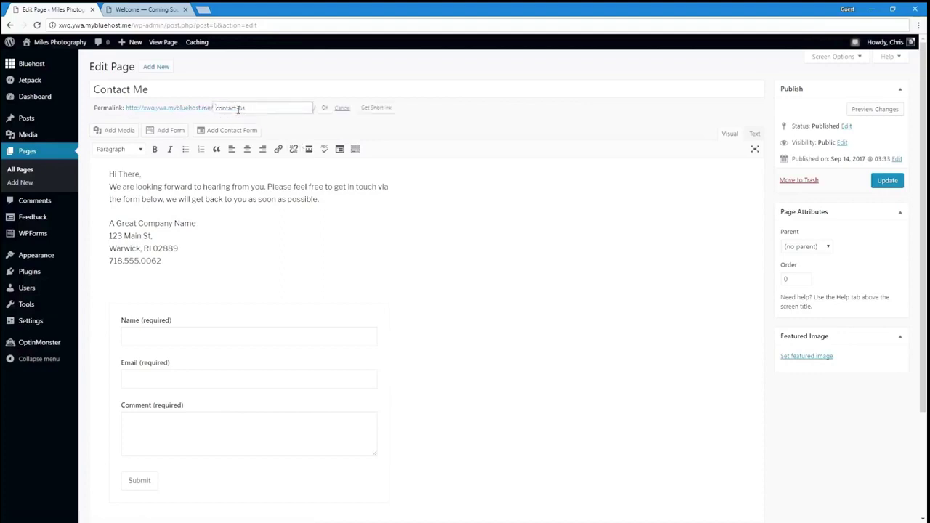
pyautogui.moveTo(238, 109); pyautogui.dragTo(314, 111)
pyautogui.press('BackSpace')
pyautogui.press('Return')
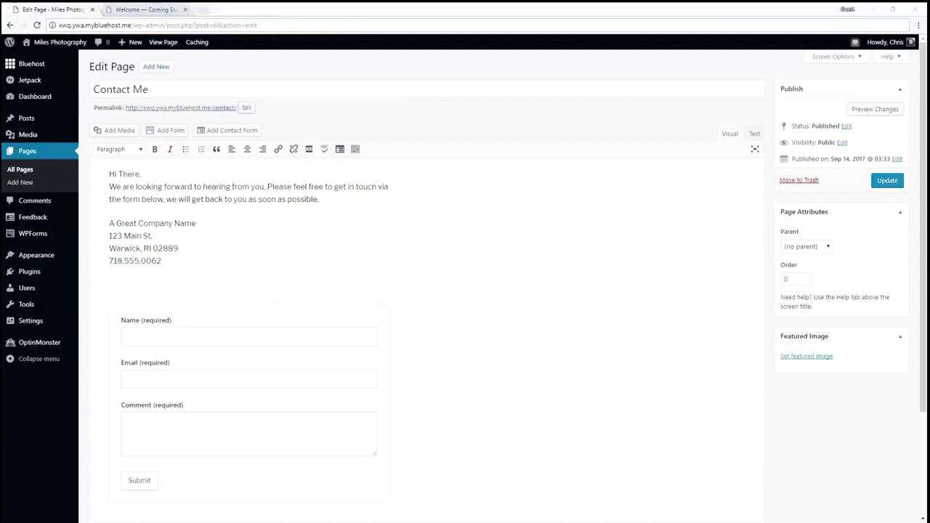
# - Replace the text above the contact form with an invitation to get in touch and Miles Photo's office address, and update the page
pyautogui.moveTo(164, 258); pyautogui.dragTo(91, 171)
pyautogui.write("Feel free to get in touch via the form below, or swing by my office, if you're in the area.  Miles Photo 123 Cherry St. Provo, UT 84604")
pyautogui.scroll(2, 165, 269)
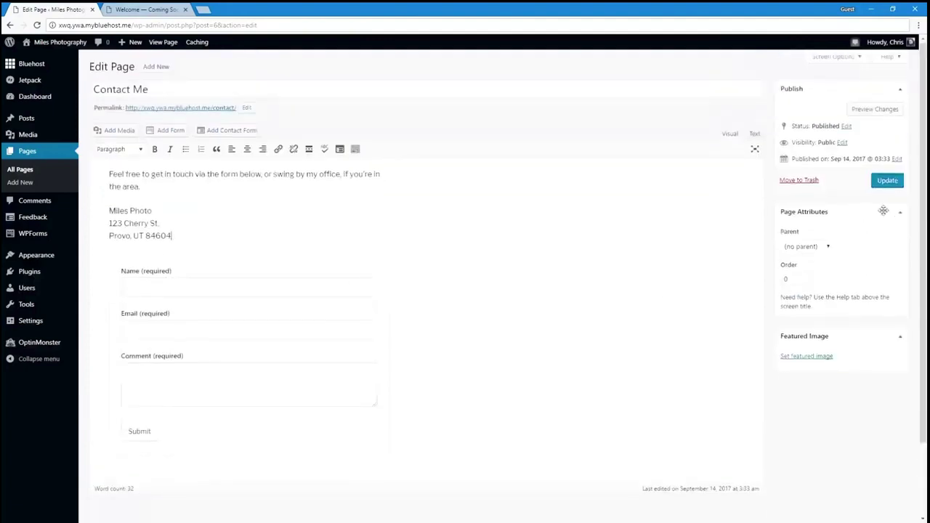
pyautogui.click(887, 183)
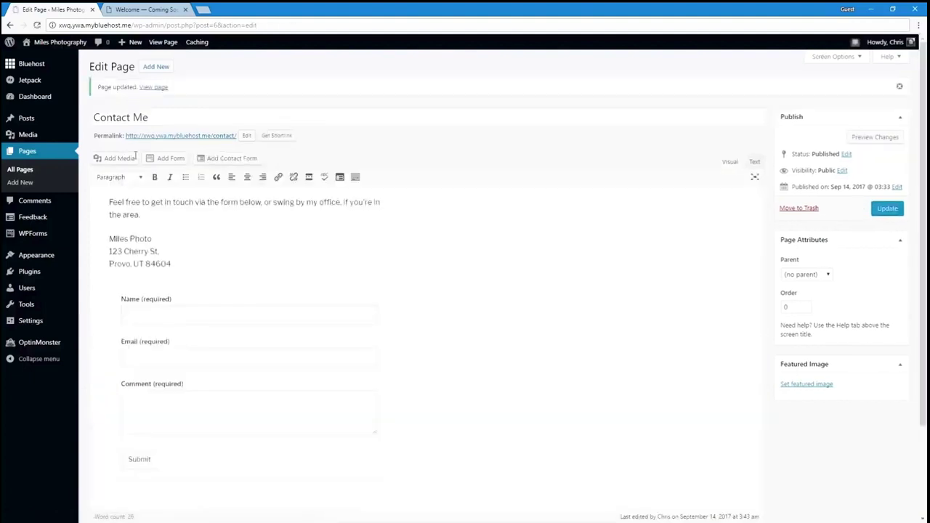
# - View the Miles Photography site's front page and check its header image and new introduction text
pyautogui.moveTo(52, 46)
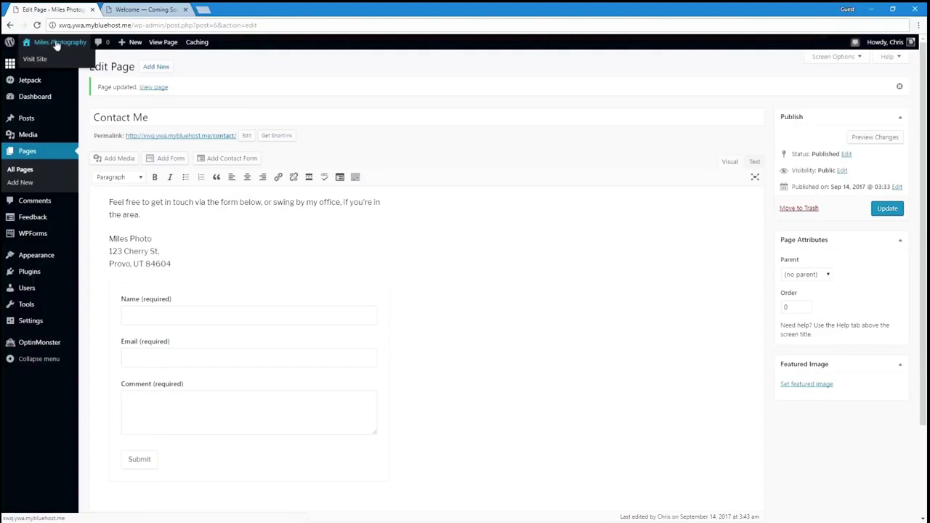
pyautogui.click(56, 45)
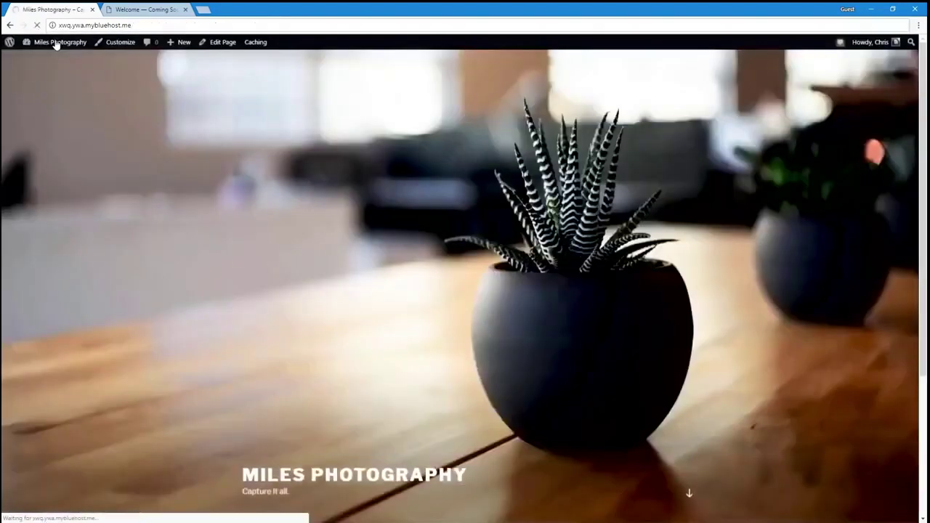
pyautogui.scroll(-3, 239, 300)
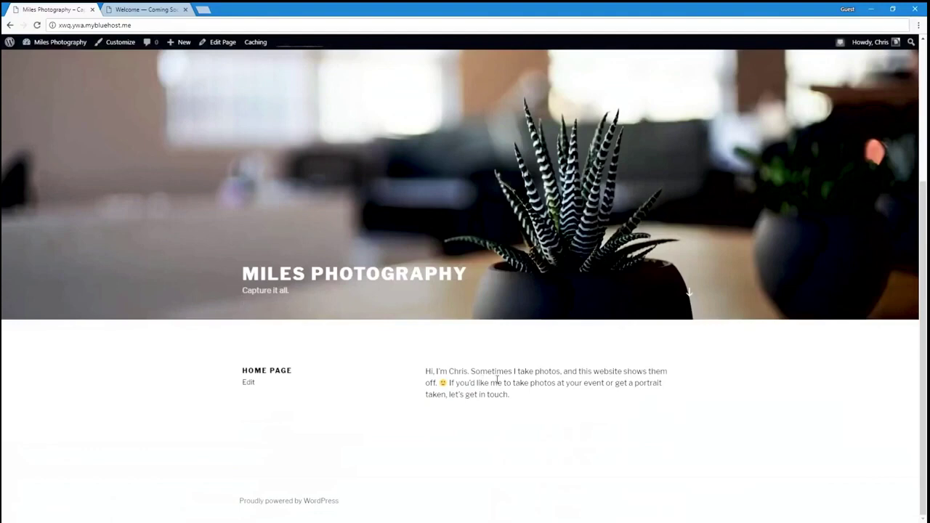
pyautogui.scroll(1, 487, 381)
pyautogui.scroll(-1, 440, 393)
pyautogui.scroll(1, 427, 379)
pyautogui.scroll(2, 427, 379)
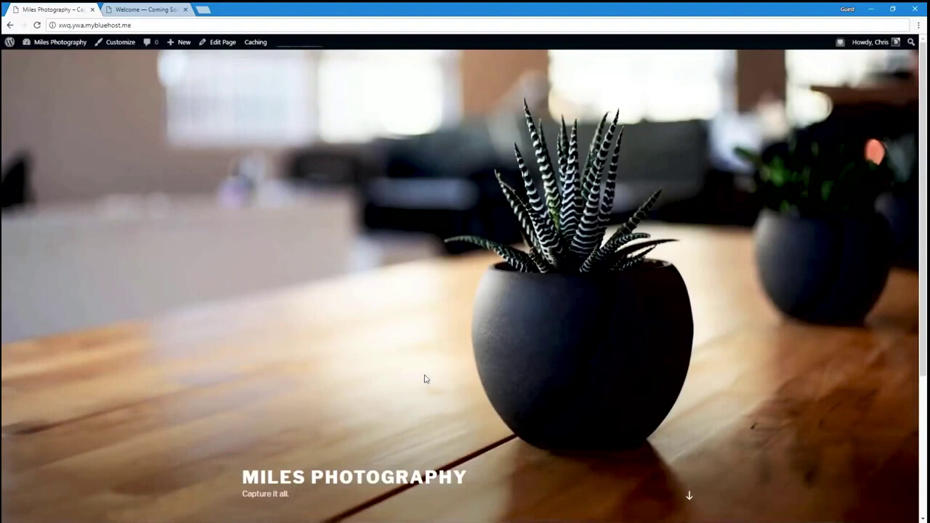
# - Return to the dashboard's theme management and browse the premium WordPress themes in the Bluehost marketplace
pyautogui.click(70, 45)
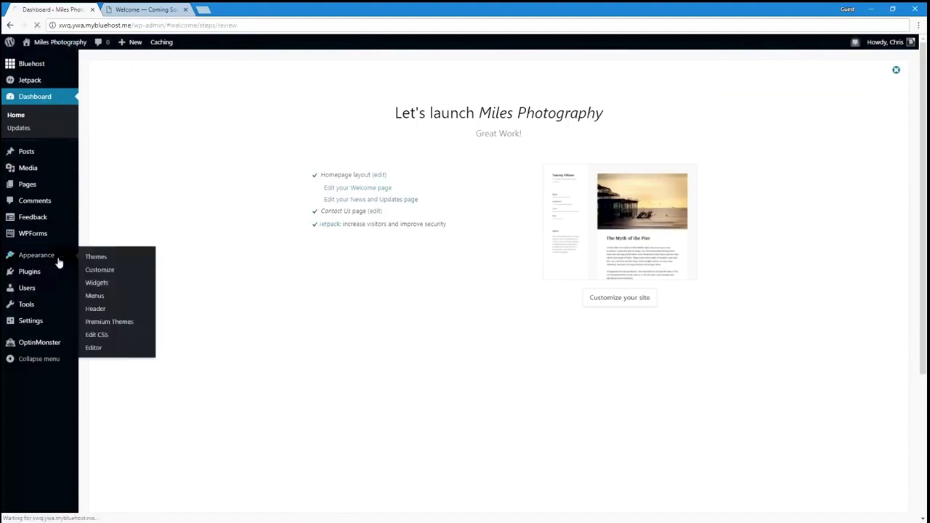
pyautogui.click(58, 258)
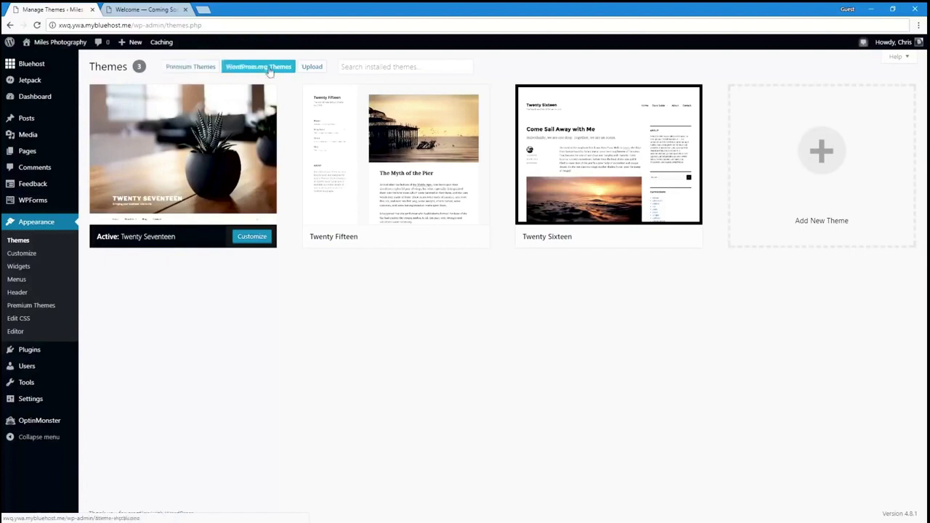
pyautogui.click(190, 67)
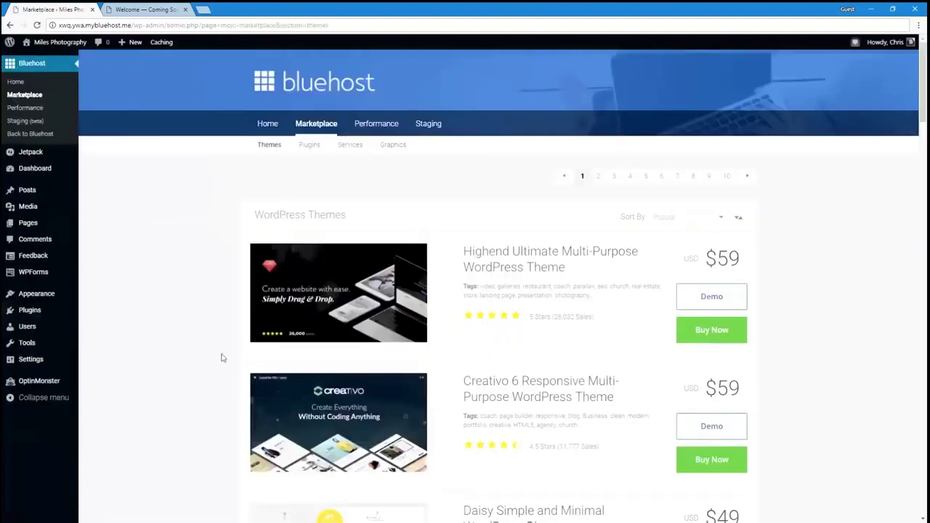
pyautogui.scroll(-5, 222, 358)
pyautogui.scroll(-15, 222, 357)
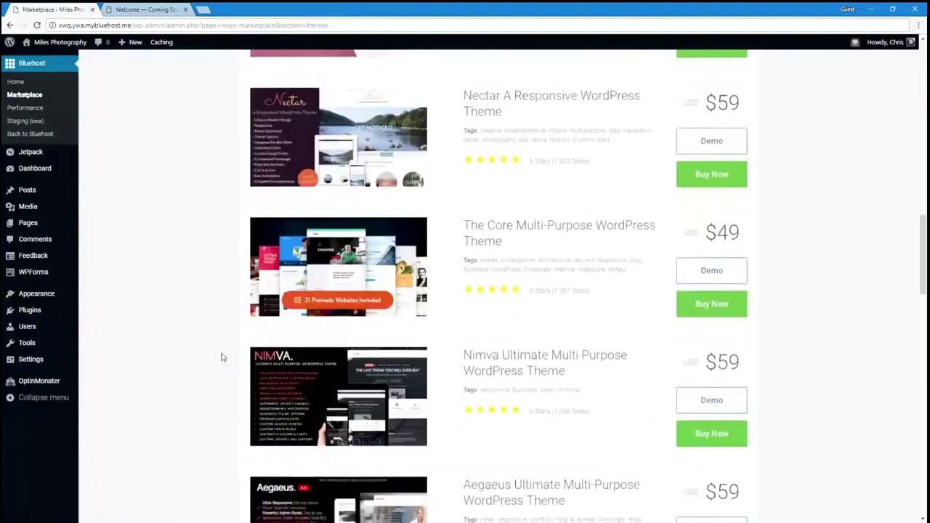
pyautogui.scroll(-8, 222, 357)
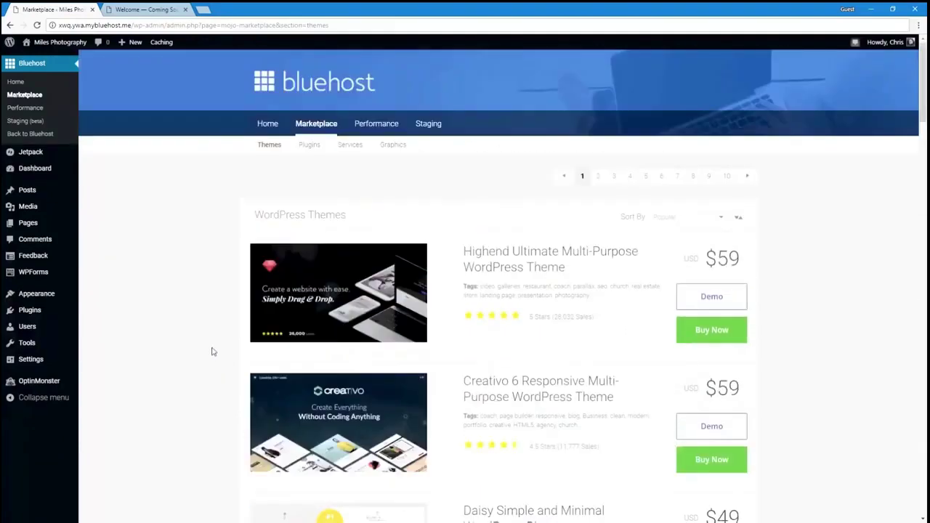
pyautogui.scroll(-14, 212, 352)
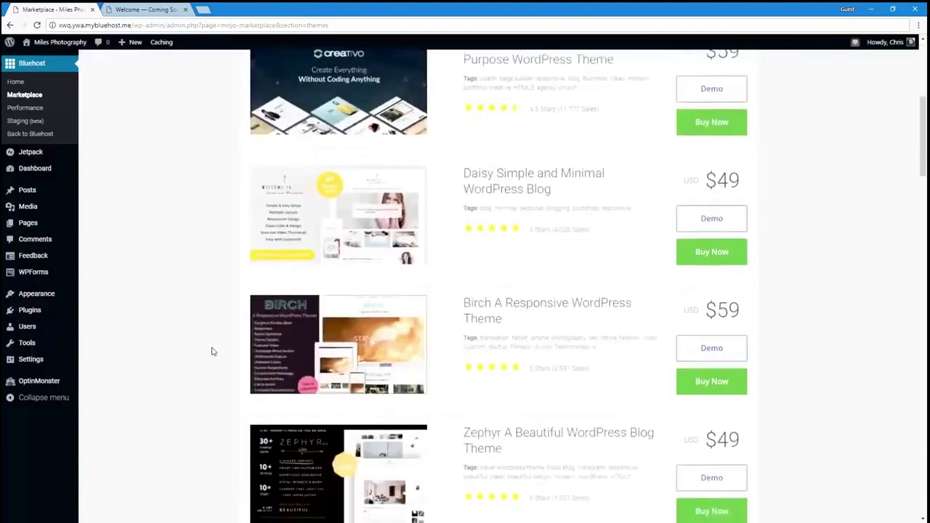
pyautogui.scroll(-5, 212, 352)
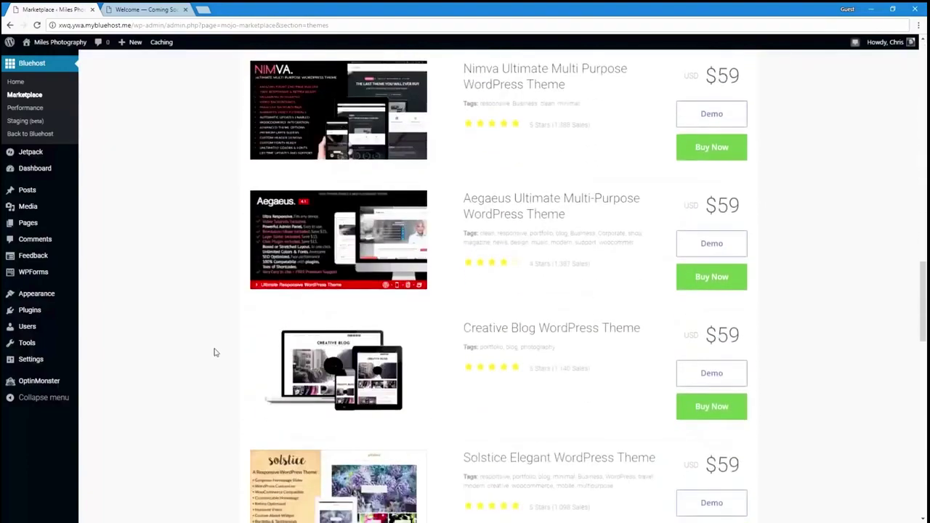
pyautogui.scroll(18, 214, 352)
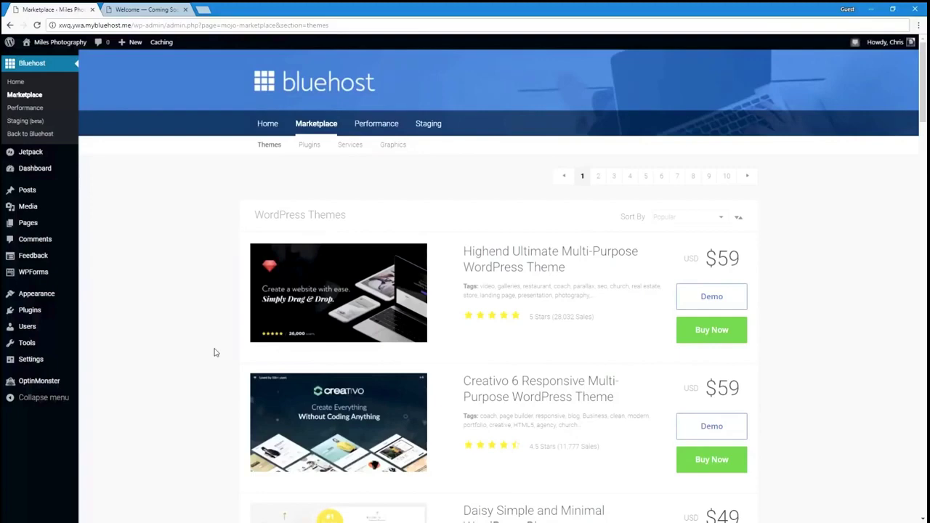
pyautogui.scroll(-5, 214, 352)
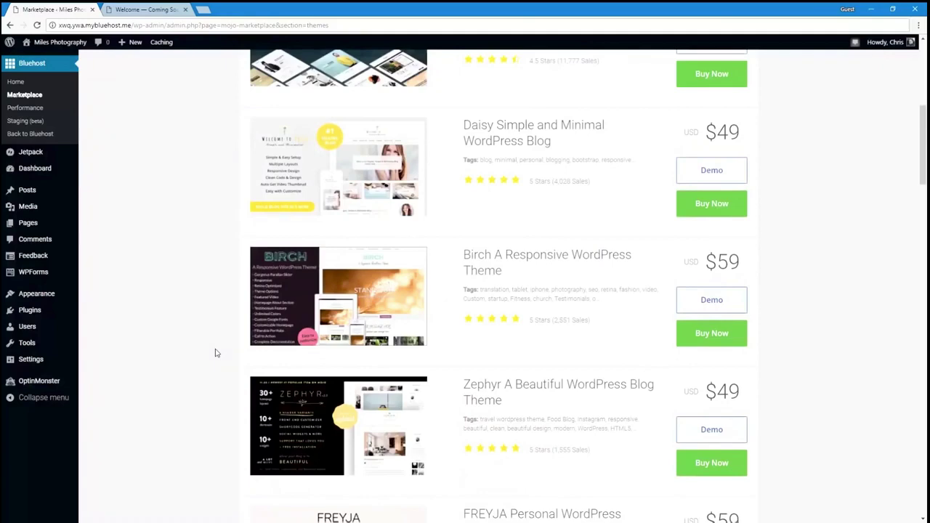
pyautogui.scroll(-5, 214, 352)
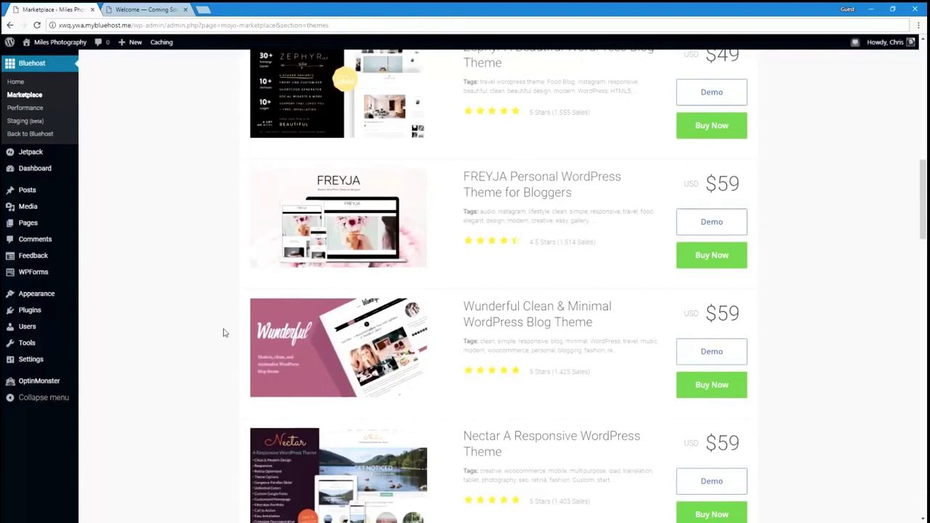
pyautogui.scroll(10, 224, 333)
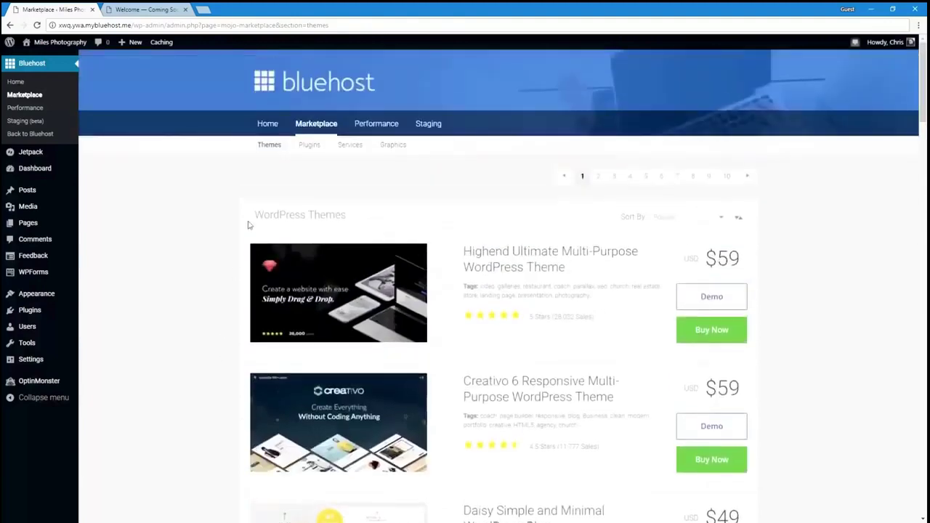
# - Find the Sydney theme among the popular WordPress.org themes and install it without activating it
pyautogui.click(61, 302)
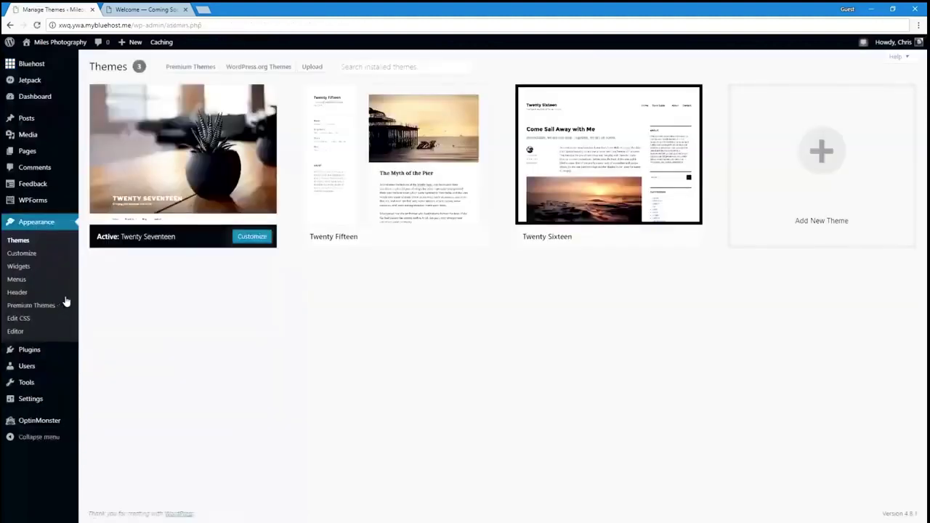
pyautogui.click(255, 69)
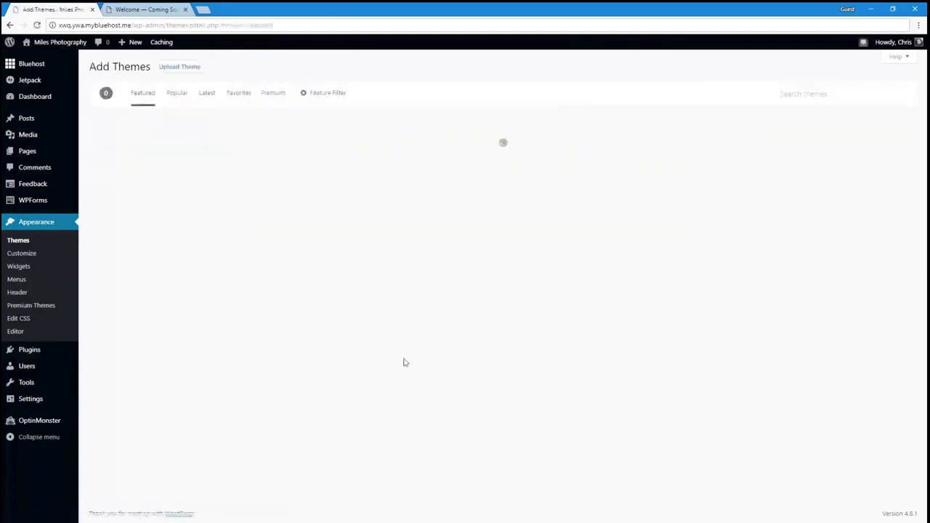
pyautogui.click(174, 93)
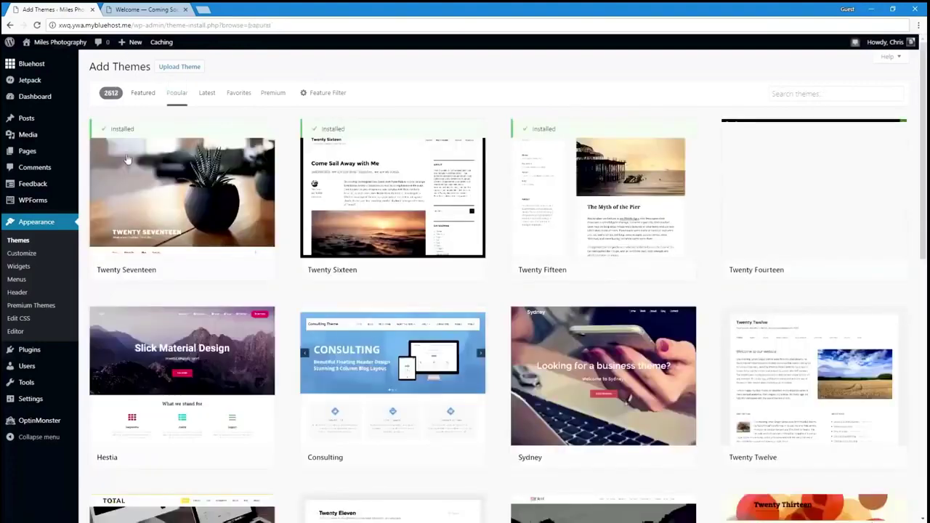
pyautogui.scroll(-4, 416, 310)
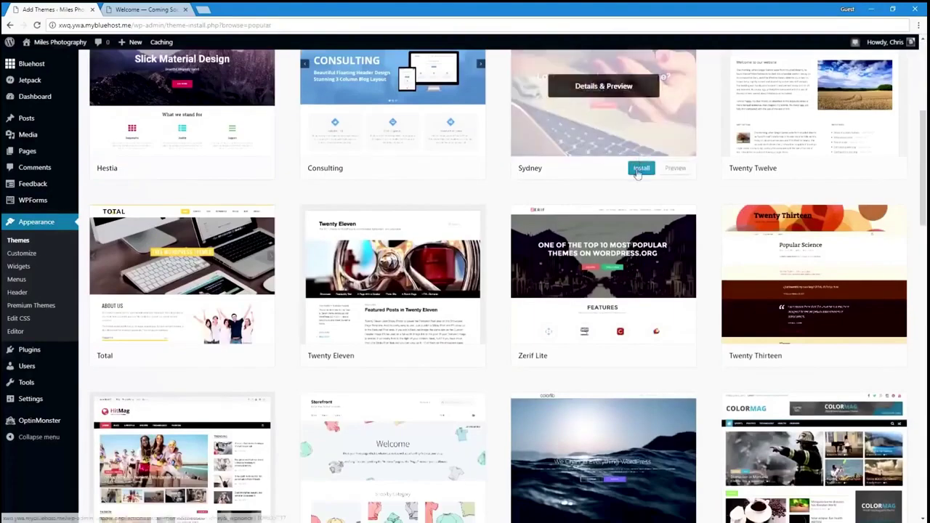
pyautogui.click(634, 168)
pyautogui.scroll(1, 449, 260)
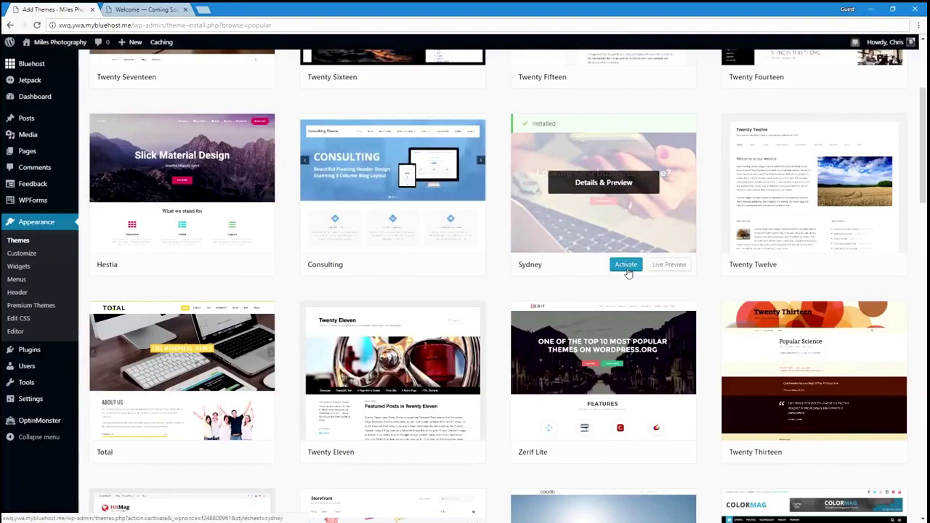
pyautogui.scroll(2, 174, 242)
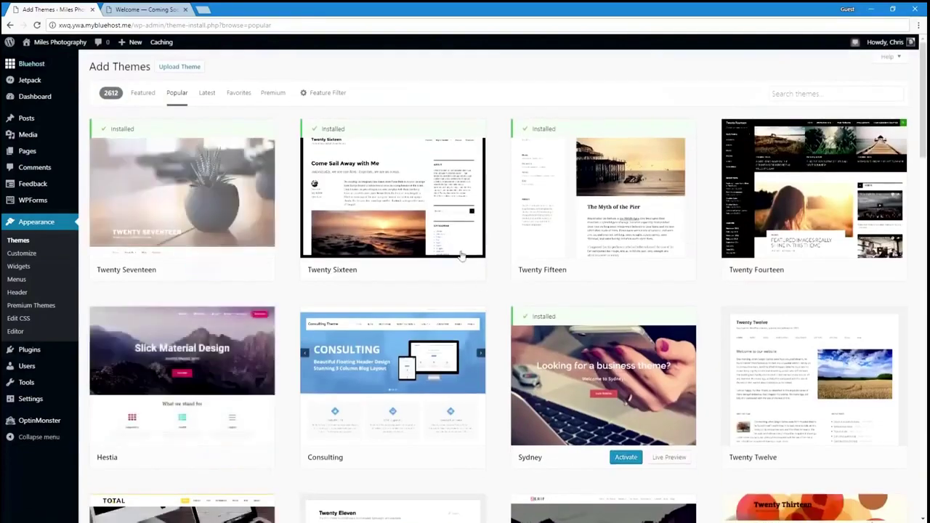
# - Activate the installed Twenty Fifteen theme and view the site with it down to the end of the sidebar
pyautogui.click(50, 225)
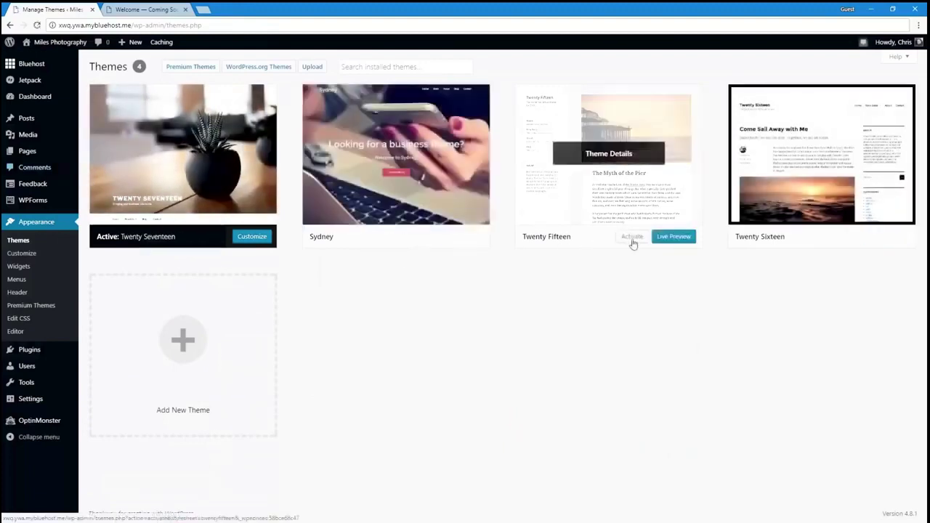
pyautogui.click(632, 239)
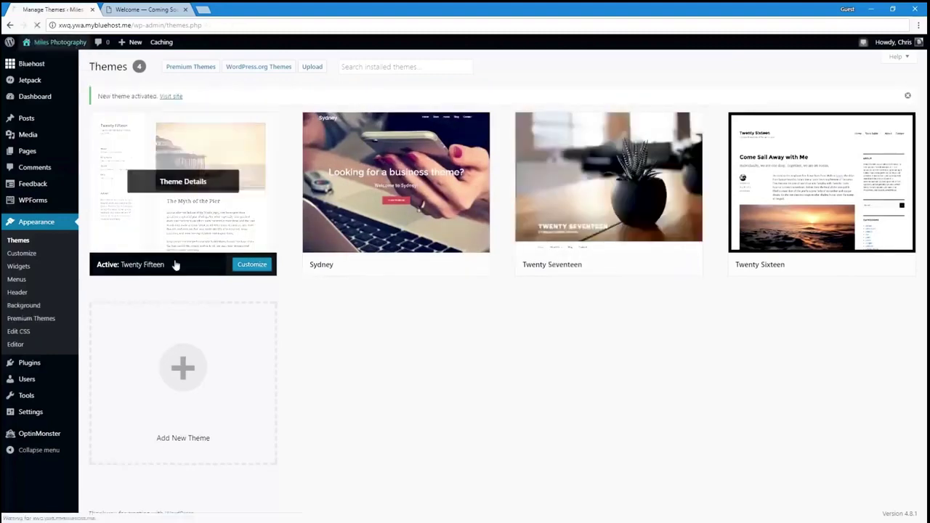
pyautogui.scroll(-3, 274, 411)
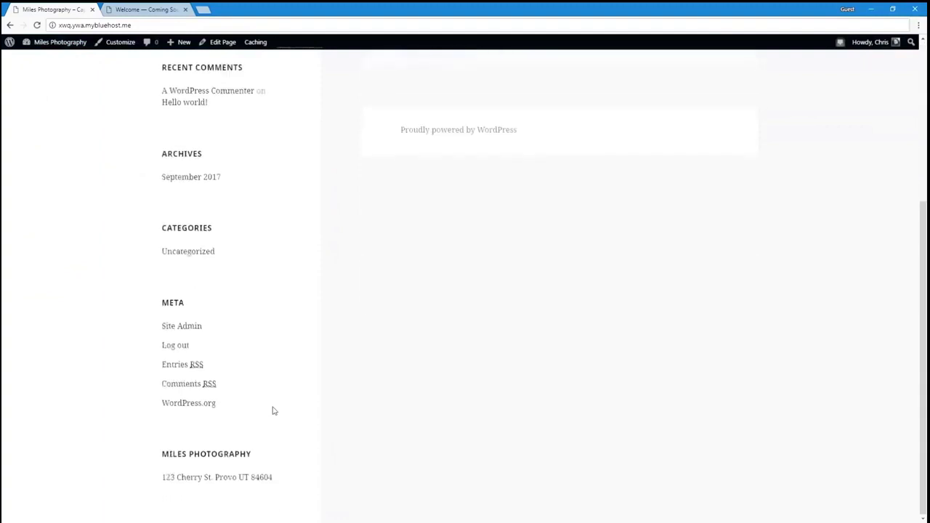
# - Return to the dashboard's theme management, activate the Twenty Seventeen theme and view the site with it
pyautogui.scroll(3, 274, 411)
pyautogui.click(71, 42)
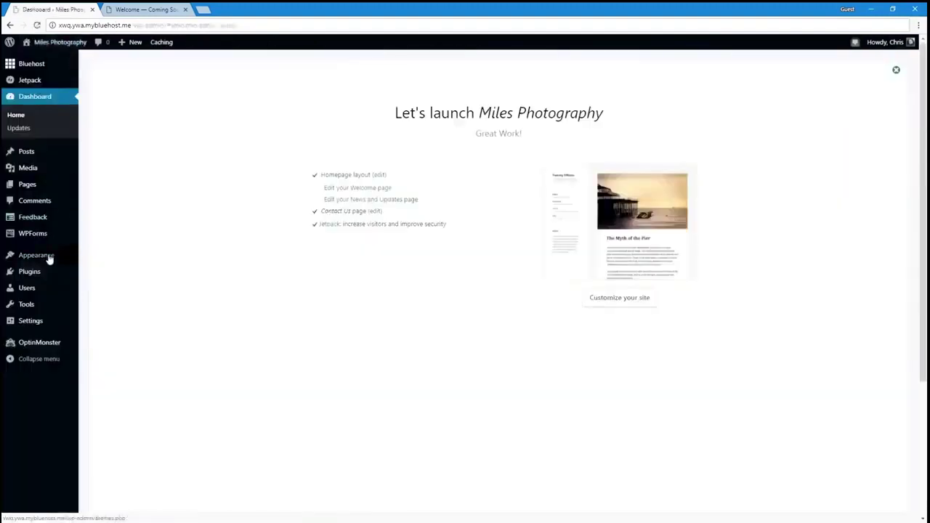
pyautogui.click(32, 258)
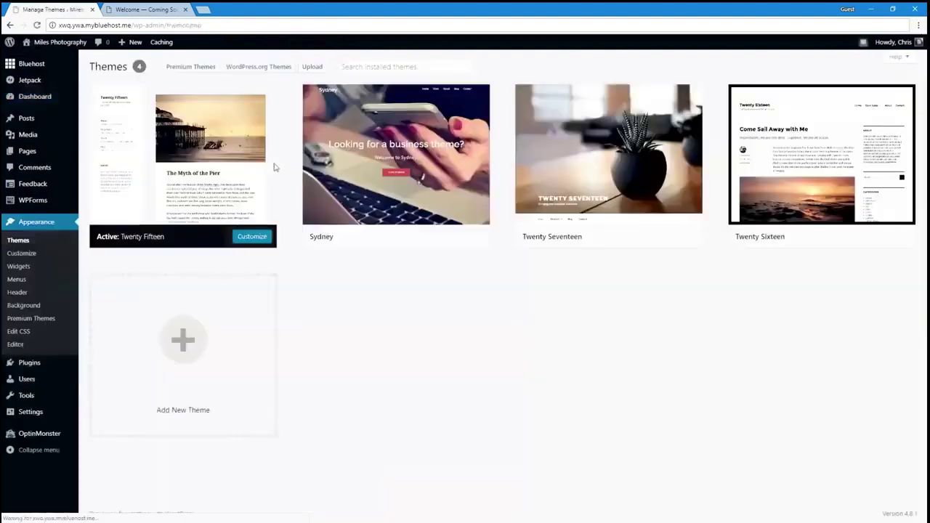
pyautogui.moveTo(634, 244)
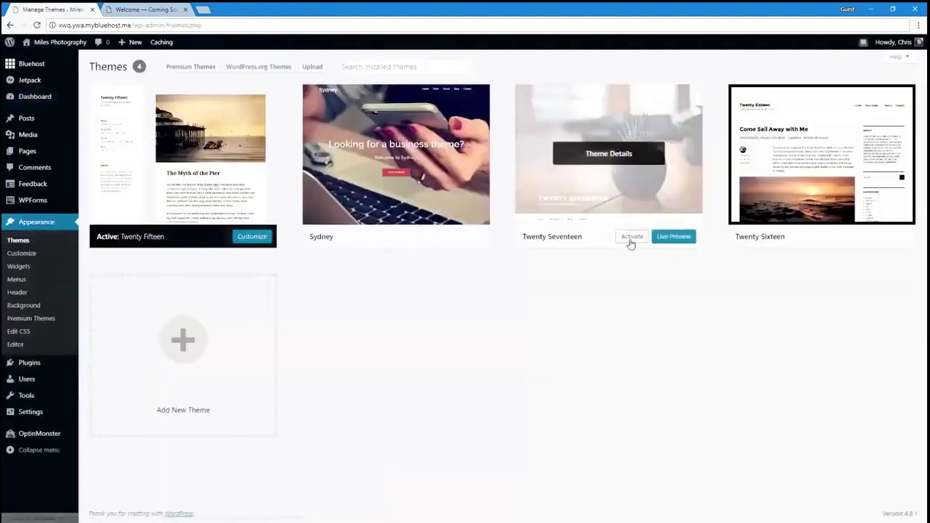
pyautogui.click(632, 238)
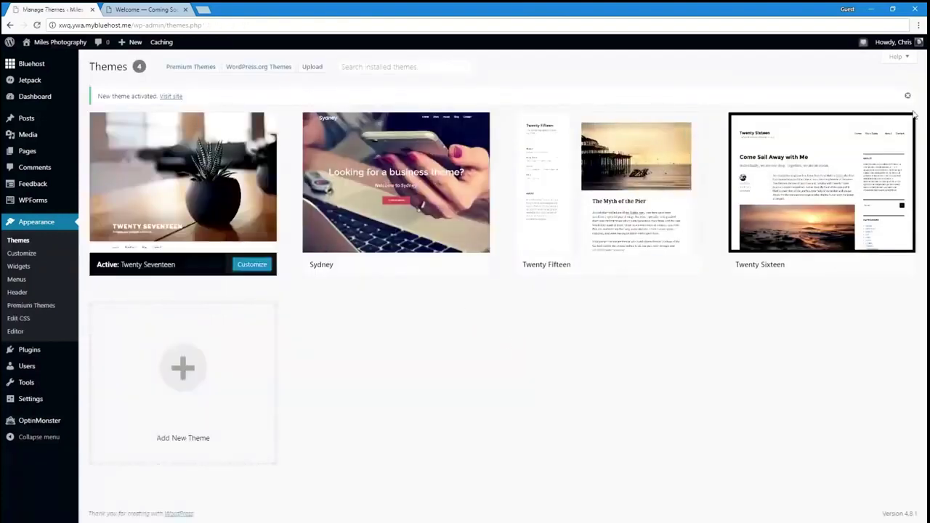
pyautogui.click(905, 96)
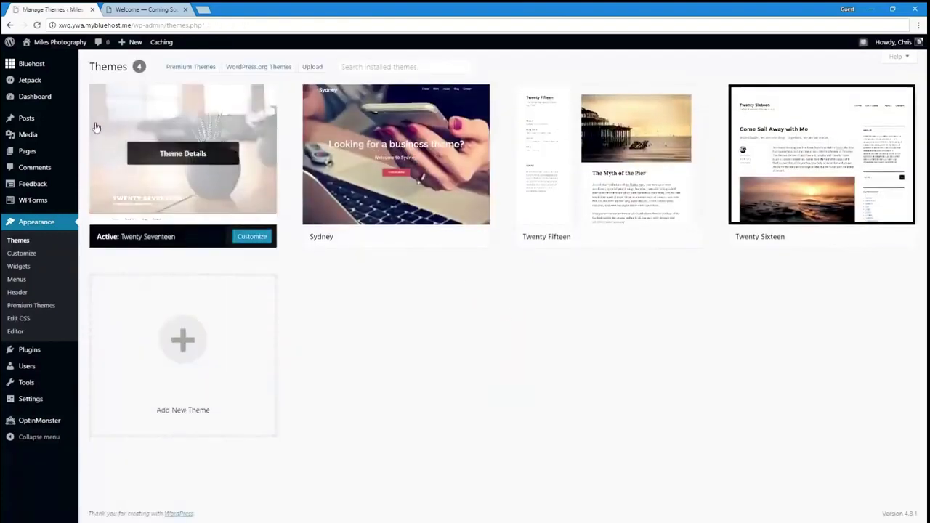
pyautogui.click(69, 43)
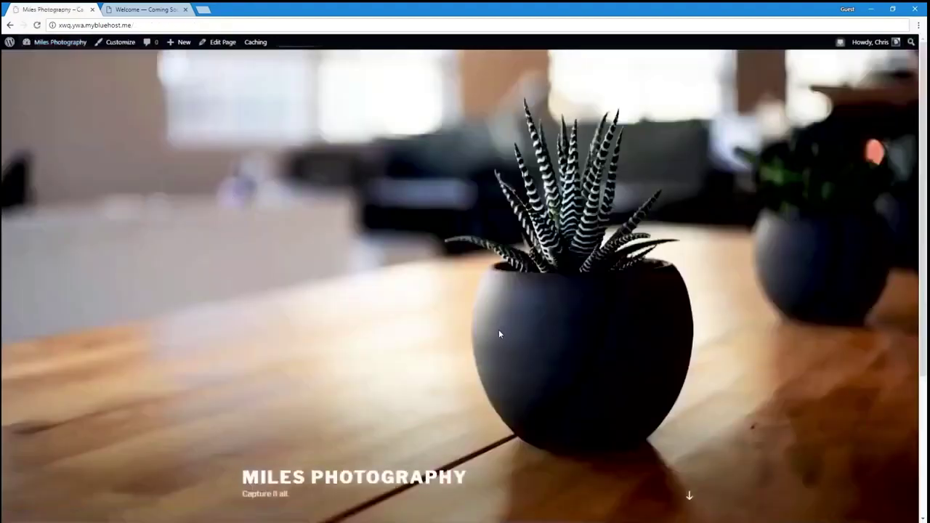
# - Open the site customizer and look through the installed themes, keeping Twenty Seventeen as the theme to customize
pyautogui.click(112, 48)
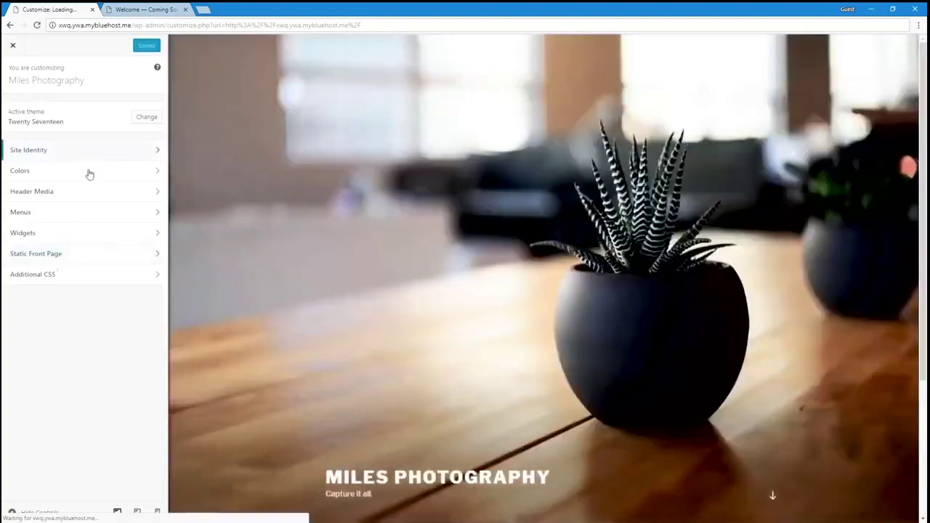
pyautogui.click(143, 117)
pyautogui.scroll(-1, 94, 280)
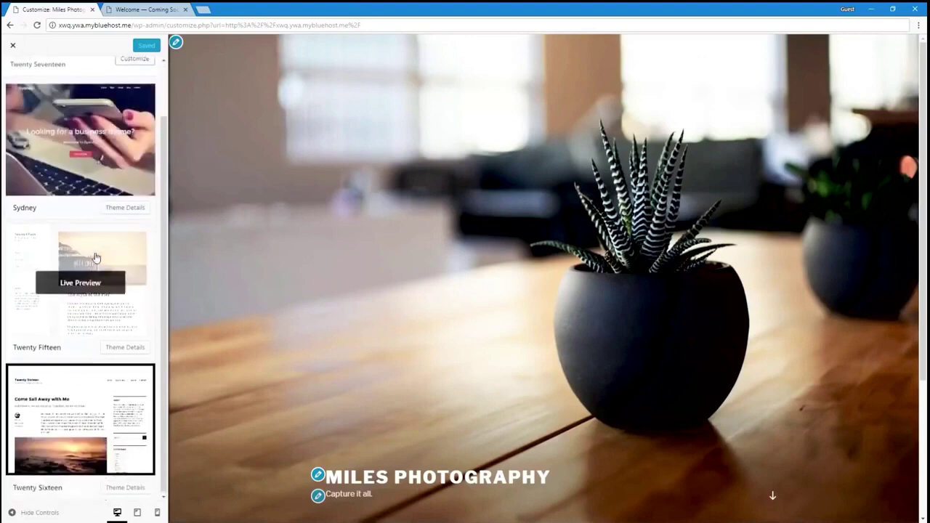
pyautogui.scroll(1, 95, 256)
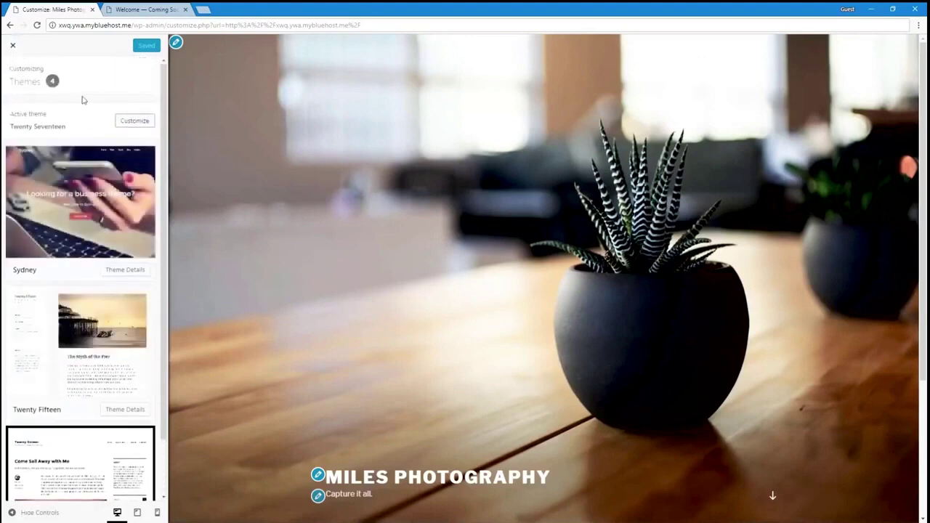
pyautogui.click(133, 122)
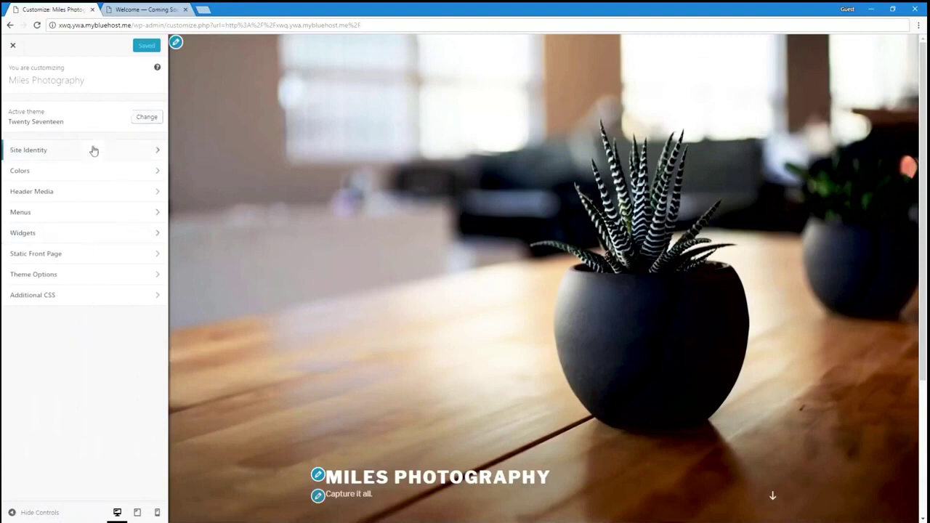
# - Upload camera-clip-art.png in the site identity settings and set it as the site's logo
pyautogui.click(93, 150)
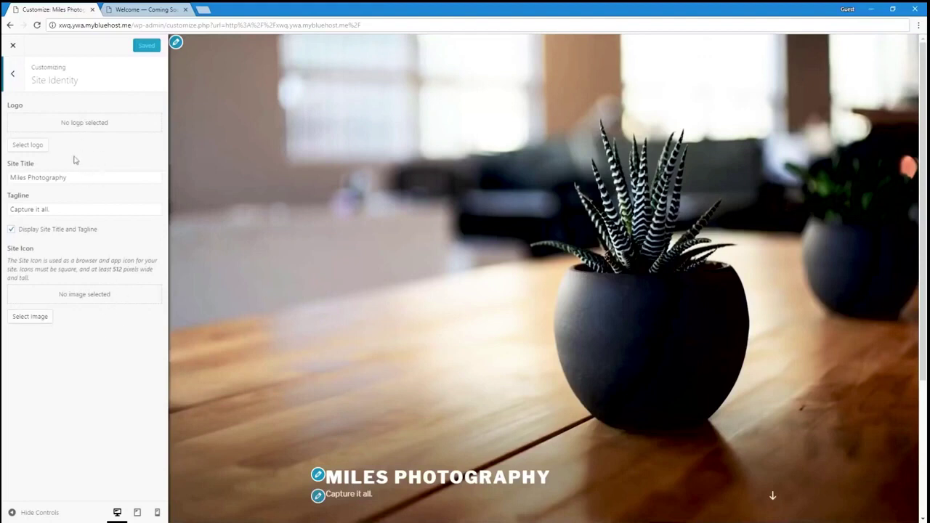
pyautogui.click(69, 178)
pyautogui.click(70, 207)
pyautogui.click(78, 177)
pyautogui.click(83, 157)
pyautogui.click(24, 146)
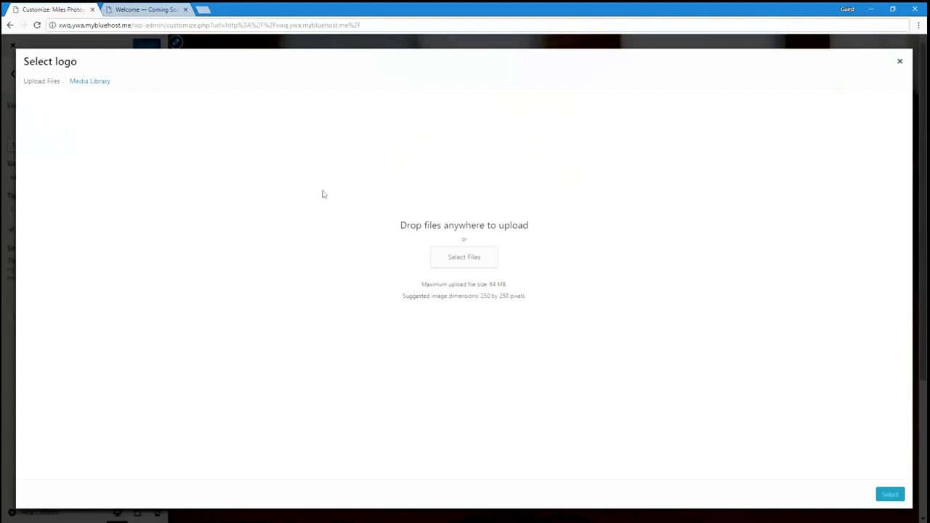
pyautogui.click(472, 258)
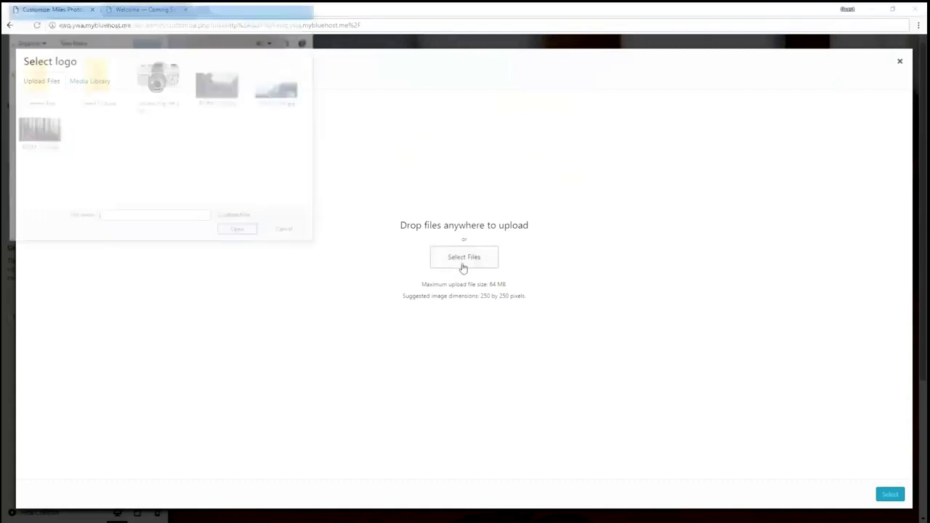
pyautogui.doubleClick(154, 102)
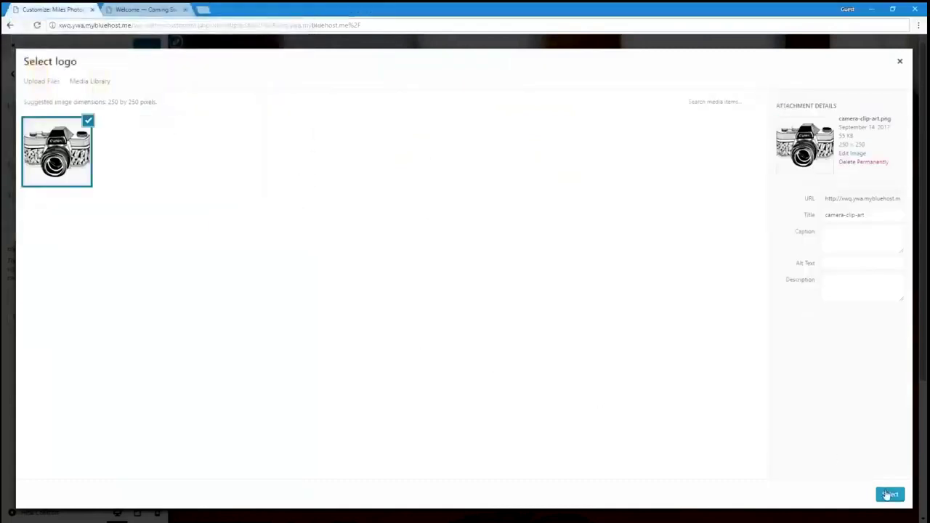
pyautogui.click(889, 495)
pyautogui.click(886, 495)
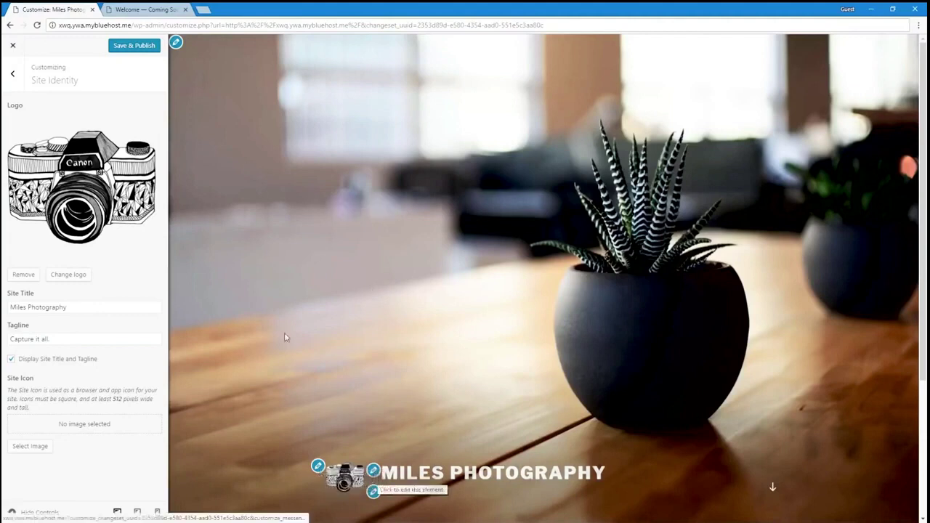
# - Replace the potted-plant header image with an uploaded photo of a person holding a camera
pyautogui.click(177, 42)
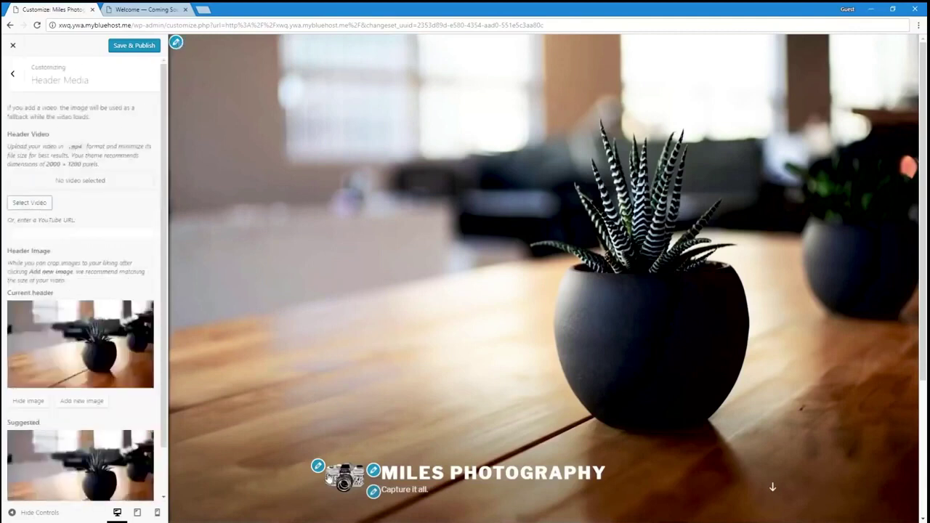
pyautogui.click(319, 467)
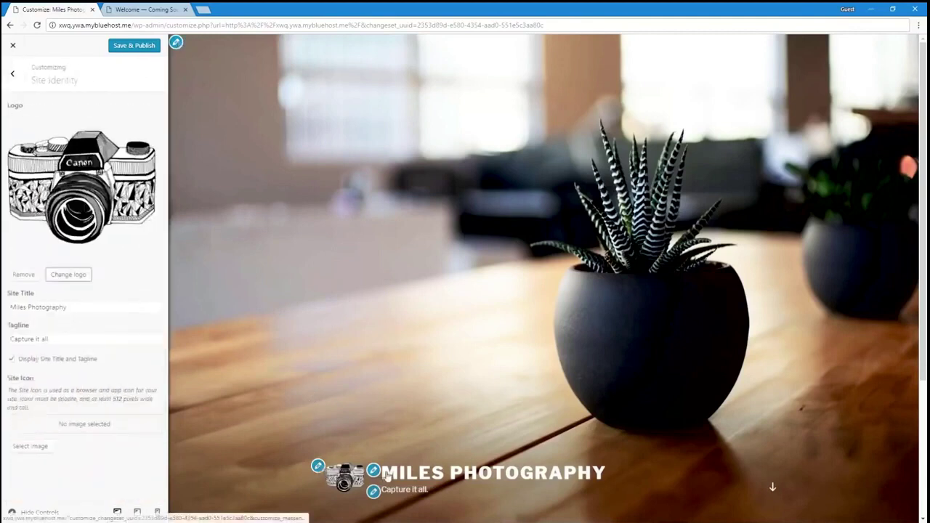
pyautogui.click(177, 42)
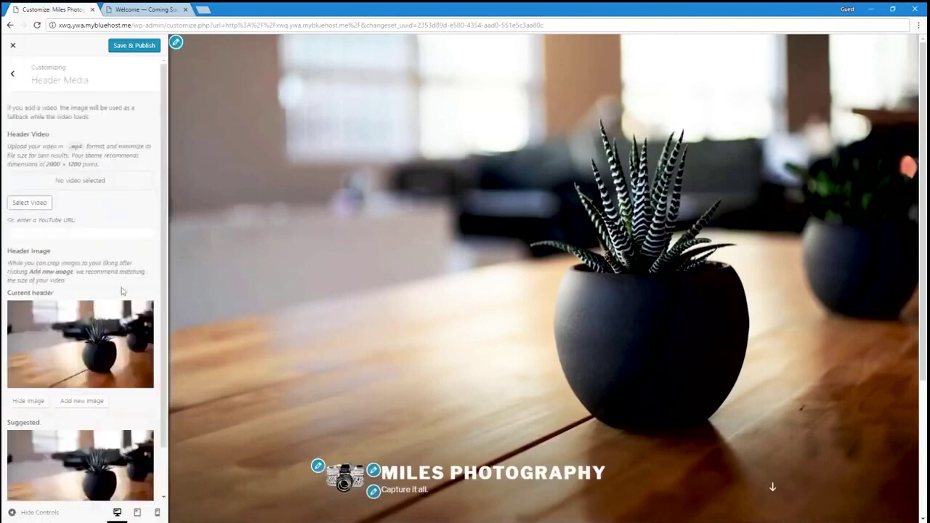
pyautogui.click(78, 405)
pyautogui.click(37, 80)
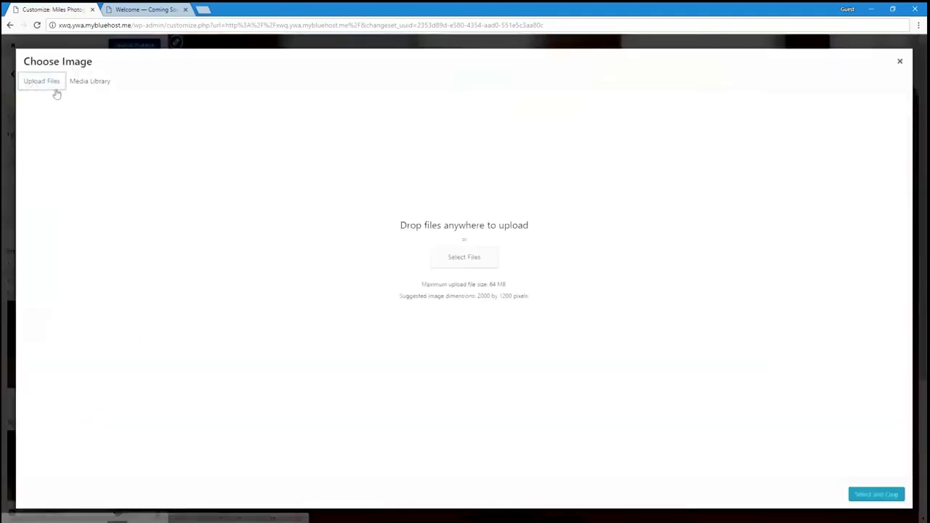
pyautogui.click(452, 260)
pyautogui.doubleClick(220, 82)
pyautogui.click(878, 497)
pyautogui.click(879, 497)
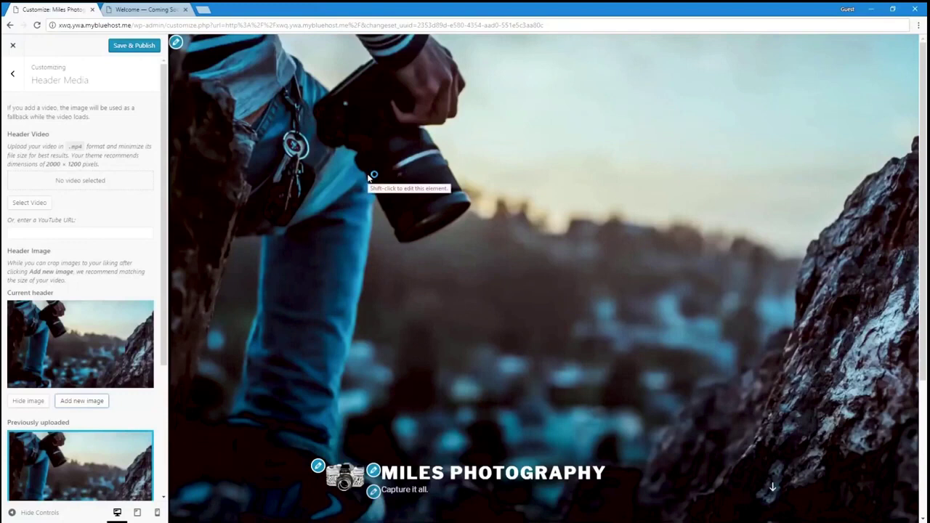
# - Change the tagline to "Capture it all on film." and use the uncropped camera clip art as the site icon
pyautogui.click(374, 492)
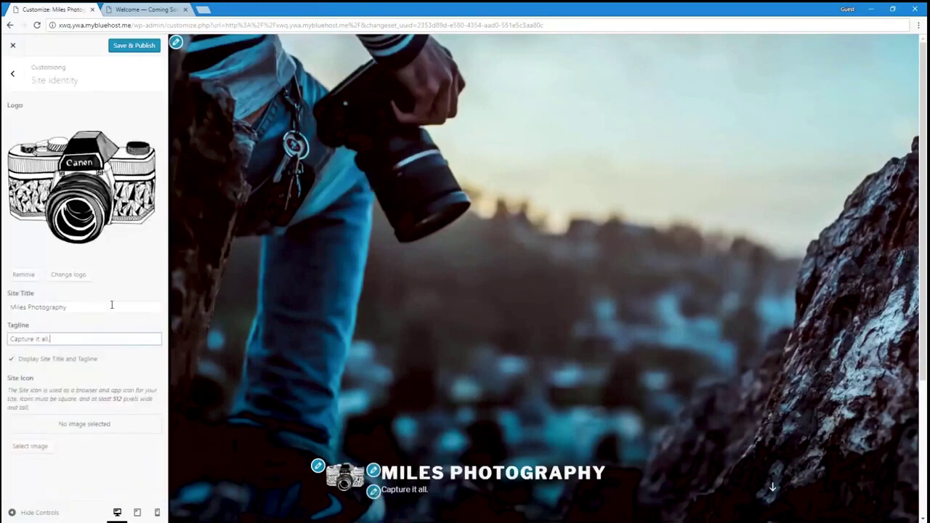
pyautogui.write('on film')
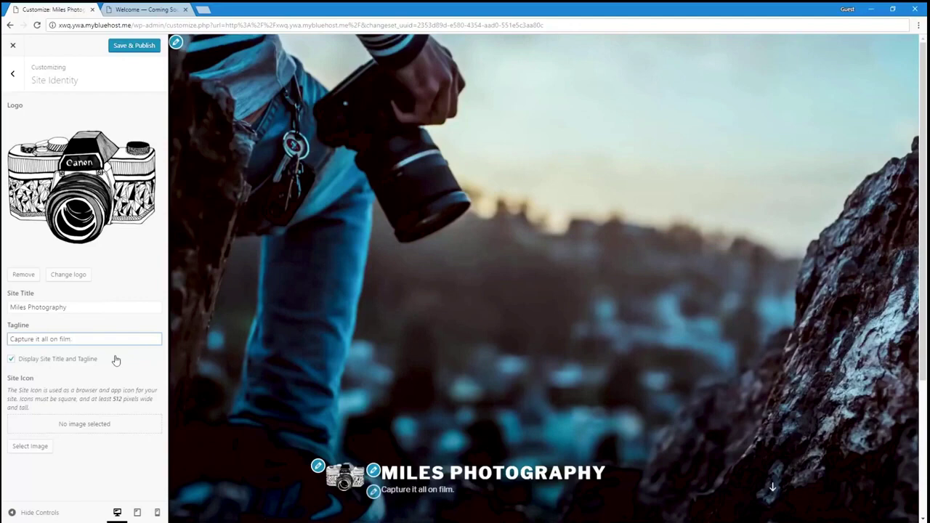
pyautogui.click(22, 446)
pyautogui.click(125, 152)
pyautogui.click(889, 494)
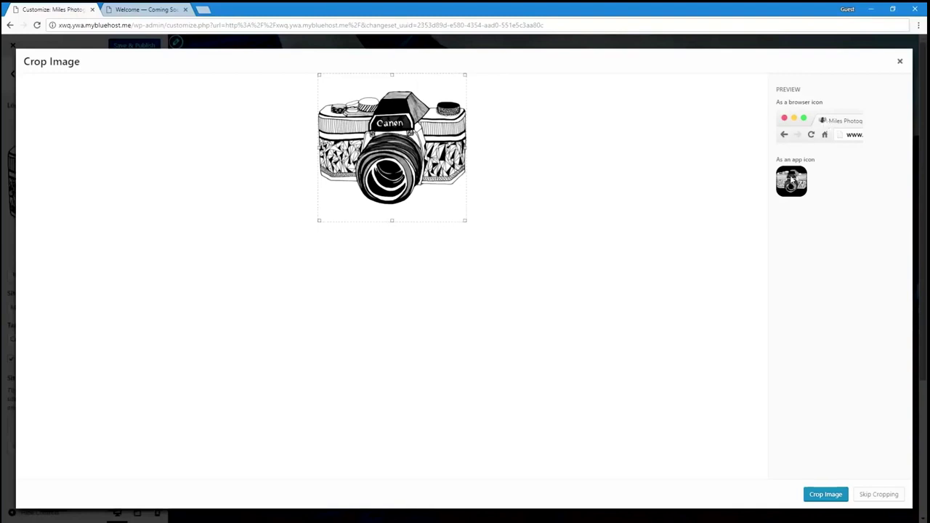
pyautogui.click(877, 494)
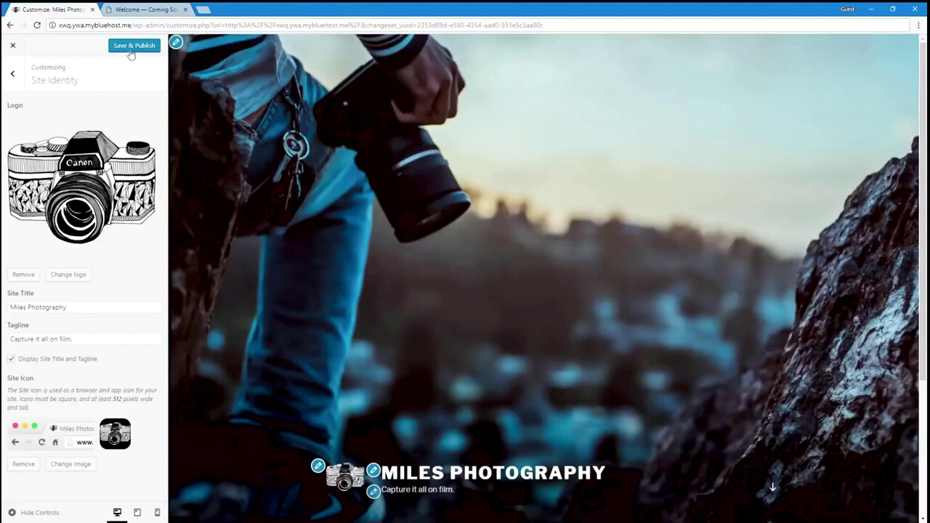
# - Check the previewed home page from header to introduction text, and publish the logo, header, tagline and icon changes
pyautogui.scroll(-3, 332, 310)
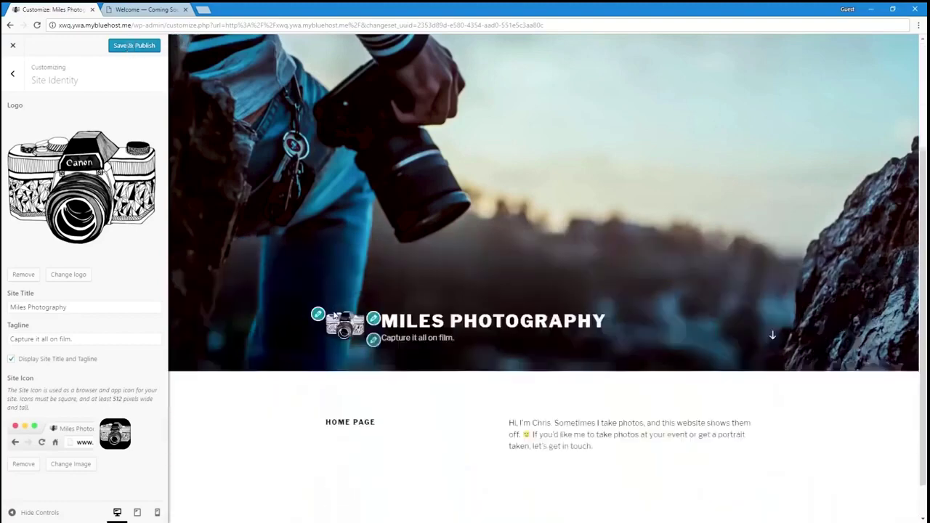
pyautogui.scroll(3, 333, 310)
pyautogui.scroll(-3, 275, 293)
pyautogui.scroll(3, 242, 289)
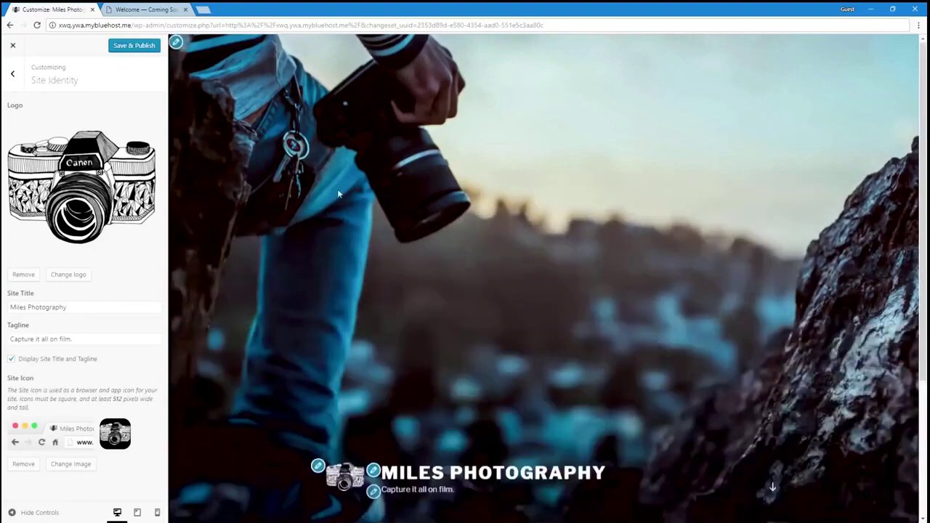
pyautogui.scroll(-3, 356, 259)
pyautogui.scroll(3, 356, 259)
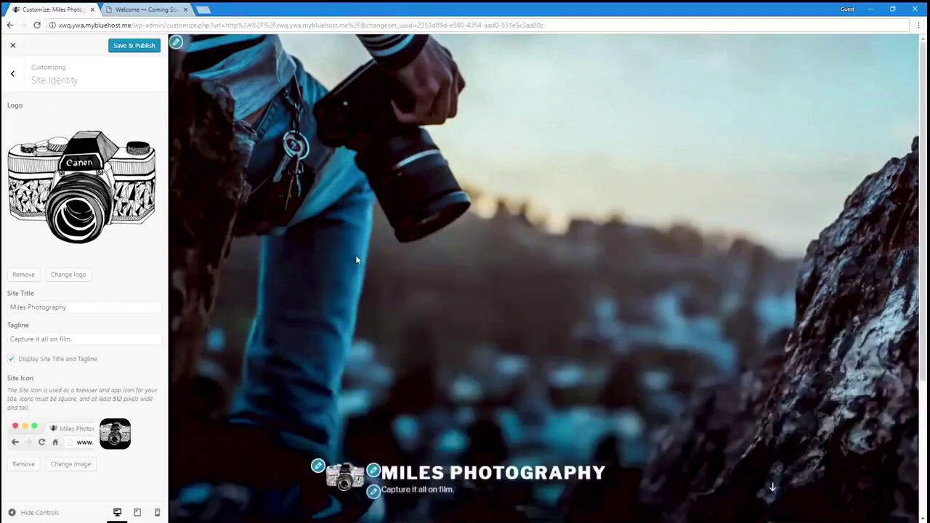
pyautogui.click(123, 51)
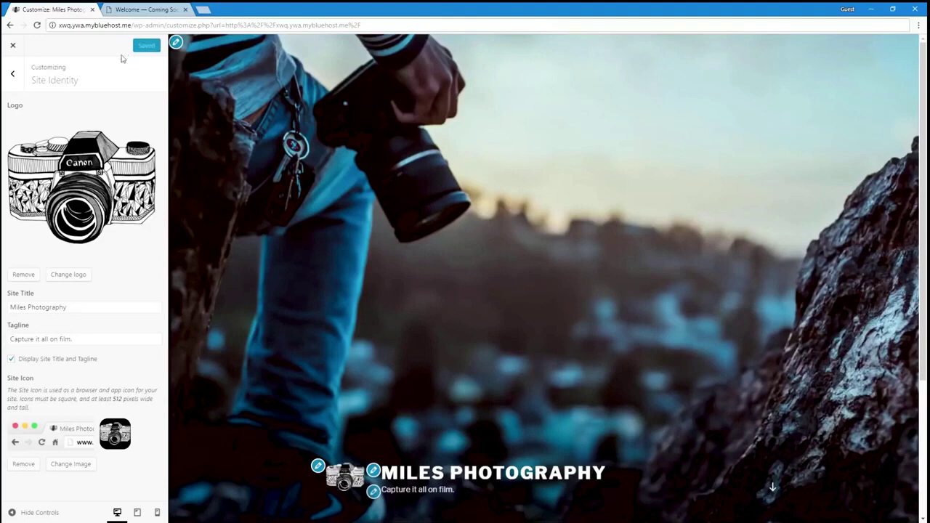
# - Try the Custom color scheme and set the site's color scheme to Dark
pyautogui.click(13, 74)
pyautogui.click(82, 172)
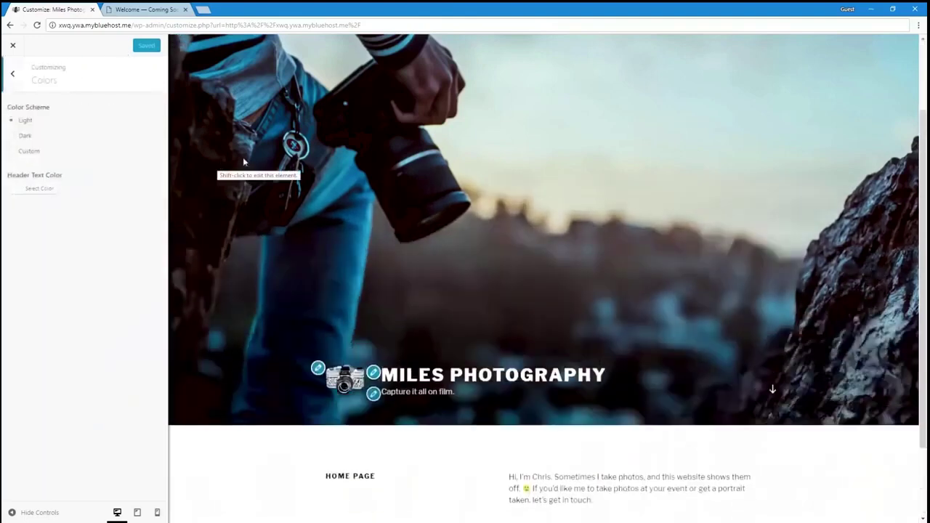
pyautogui.click(29, 153)
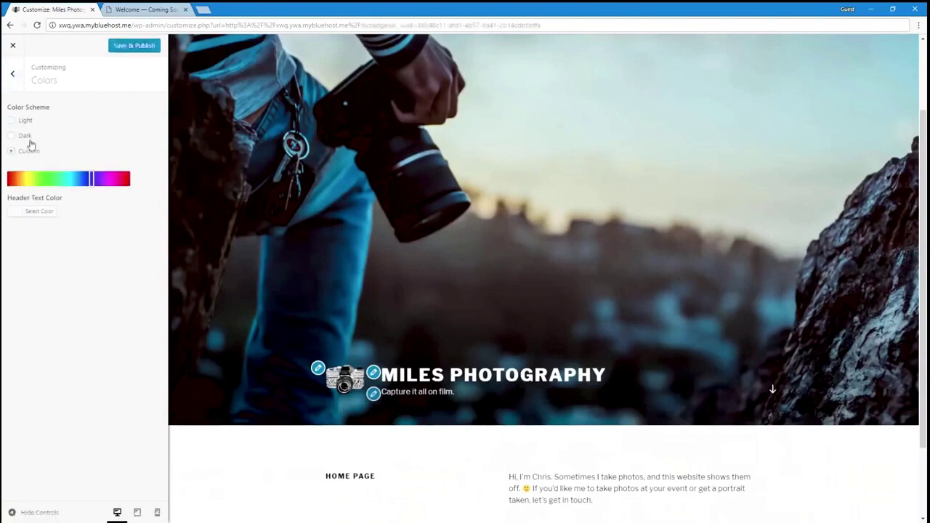
pyautogui.click(27, 137)
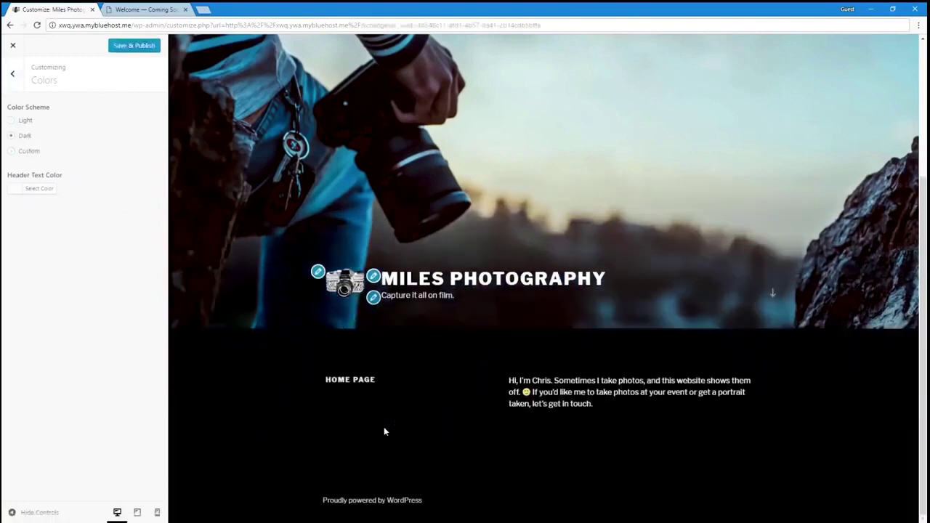
# - Examine the header video options, including the YouTube URL field, and the menu settings in the customizer
pyautogui.click(20, 87)
pyautogui.click(77, 197)
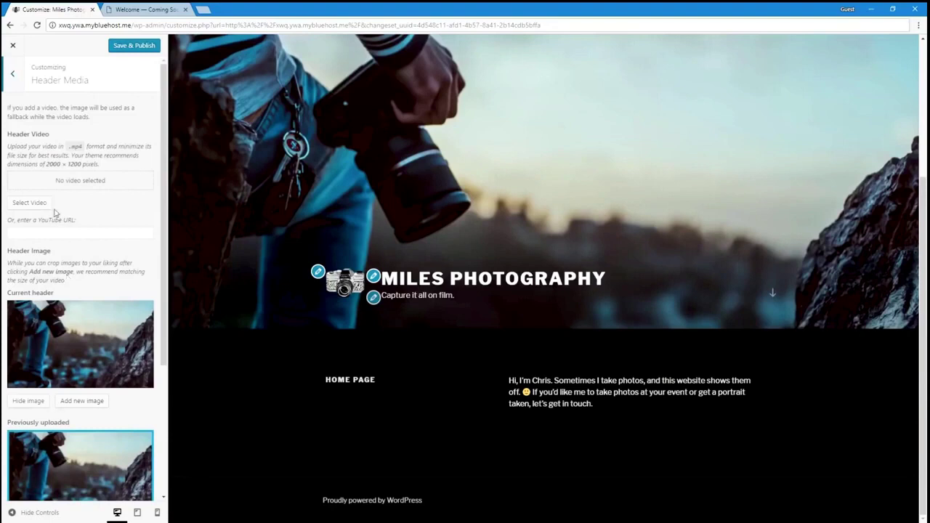
pyautogui.click(14, 234)
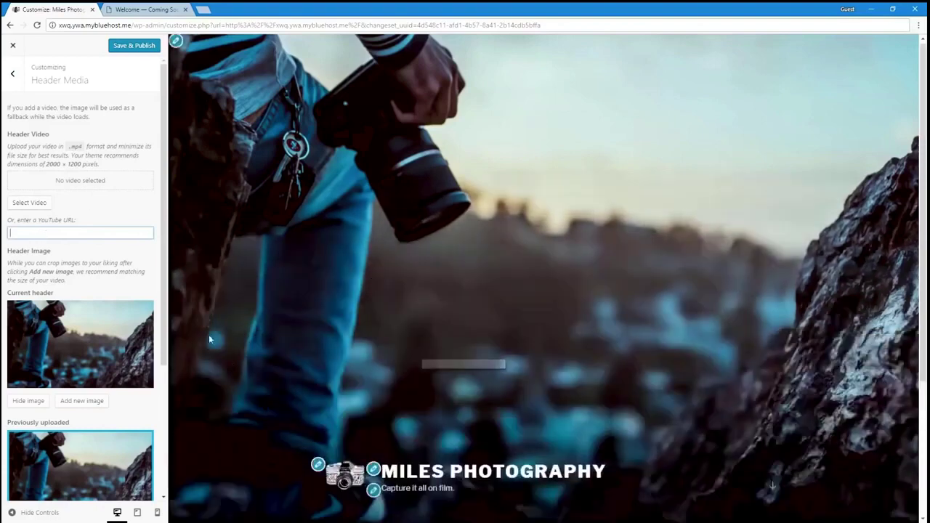
pyautogui.click(13, 74)
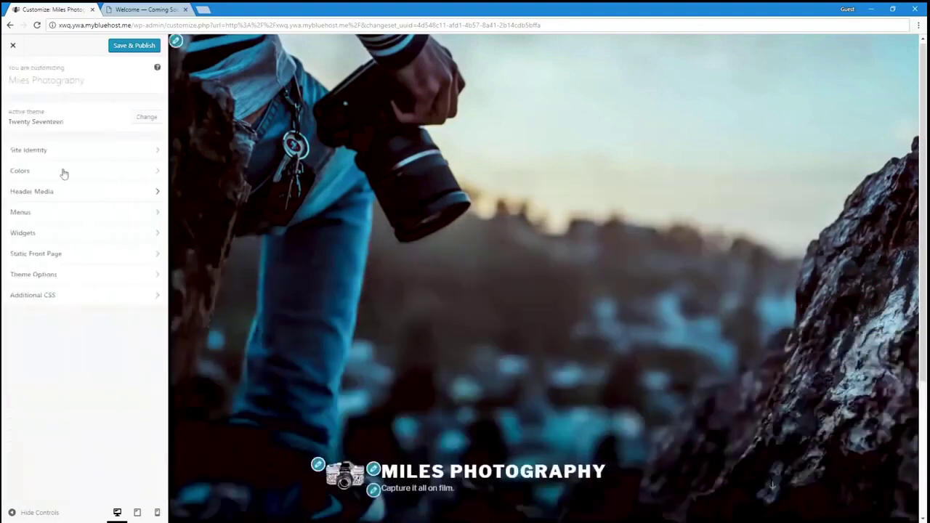
pyautogui.click(76, 215)
pyautogui.click(14, 76)
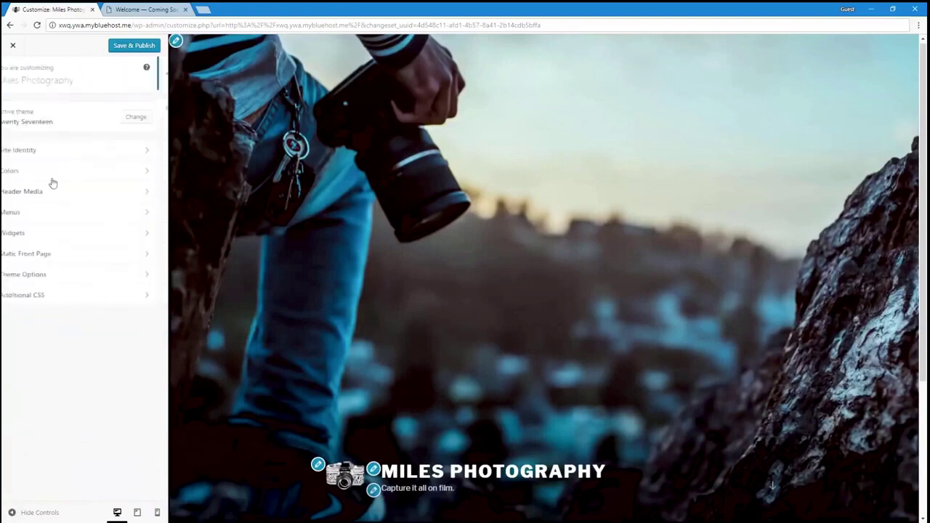
# - Set the Front Page Section 1 content to the Contact Me page in the theme options and publish the change
pyautogui.click(95, 274)
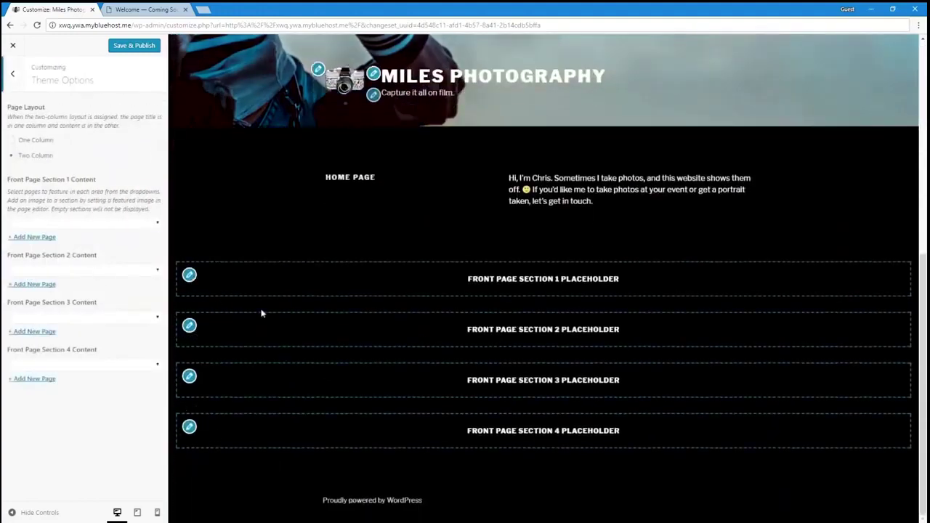
pyautogui.click(105, 226)
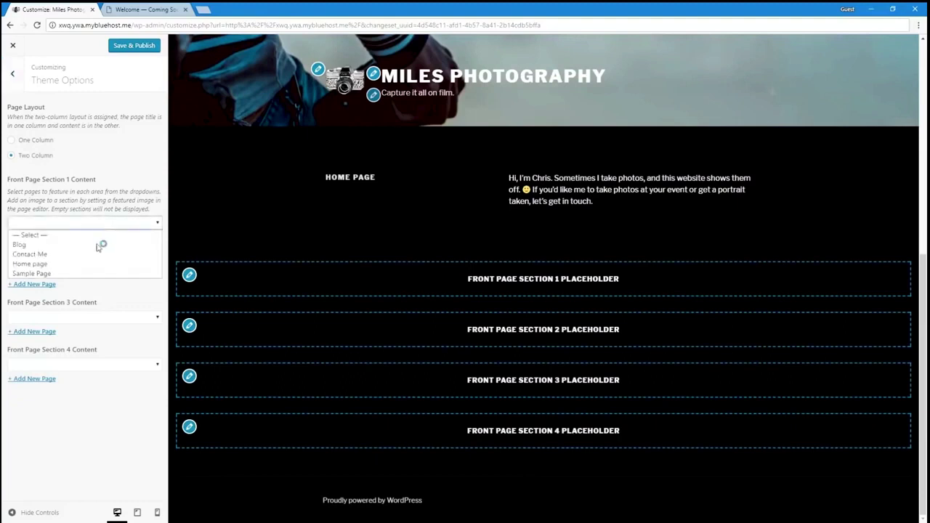
pyautogui.click(91, 254)
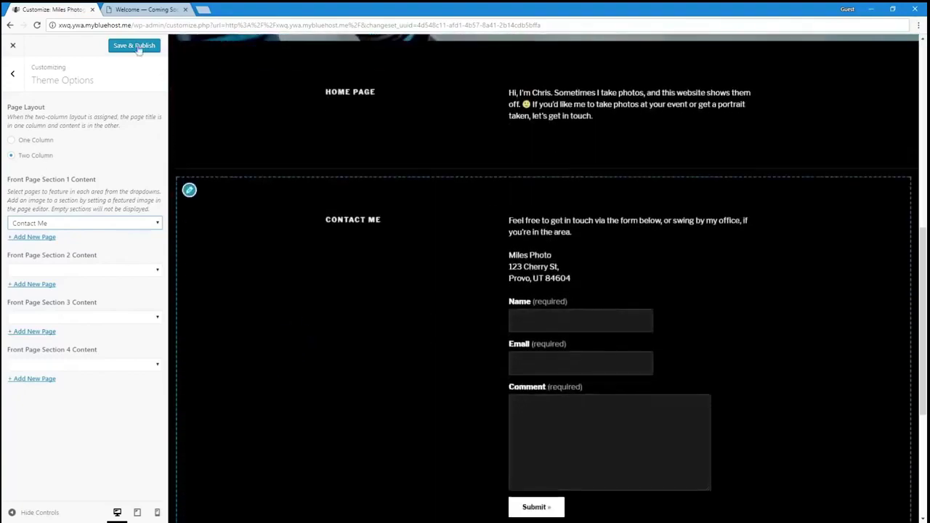
pyautogui.click(138, 46)
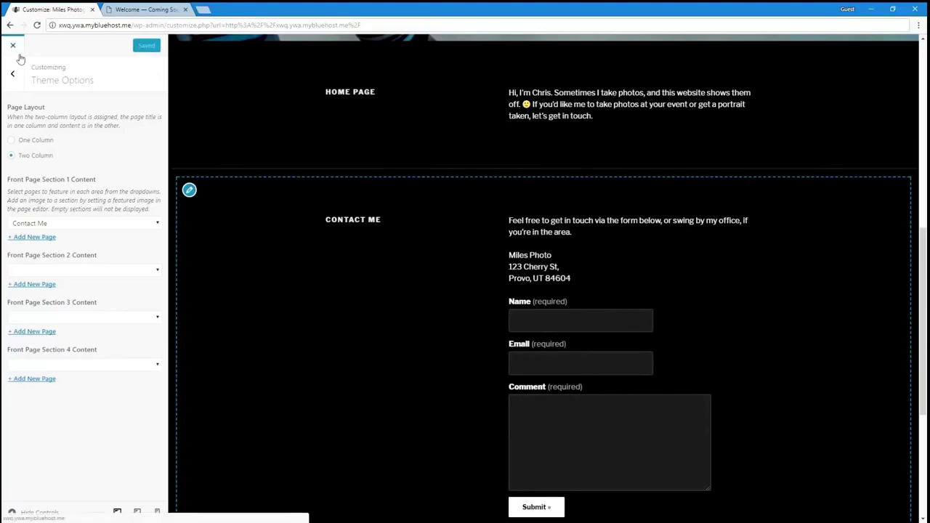
# - Check the page preview, leave the customizer, and examine the introduction and Contact Me sections on the live home page
pyautogui.scroll(3, 226, 382)
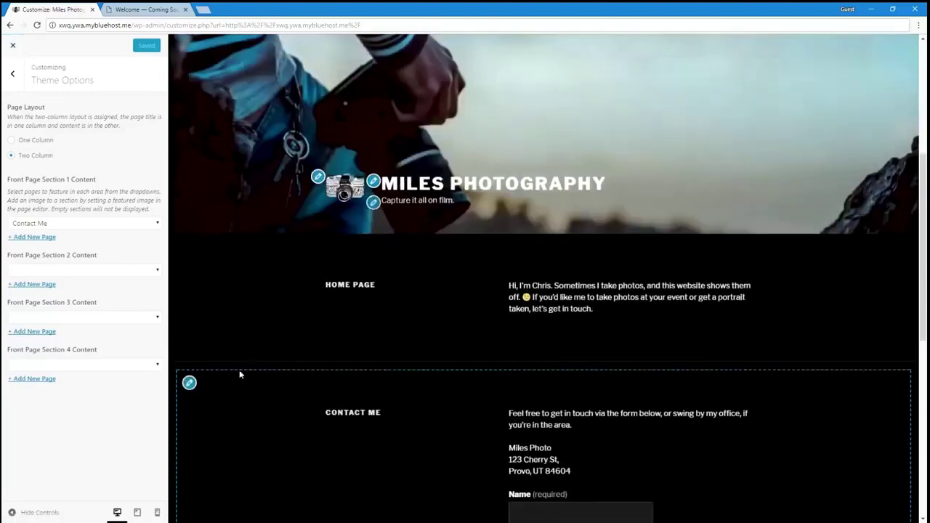
pyautogui.scroll(-6, 193, 374)
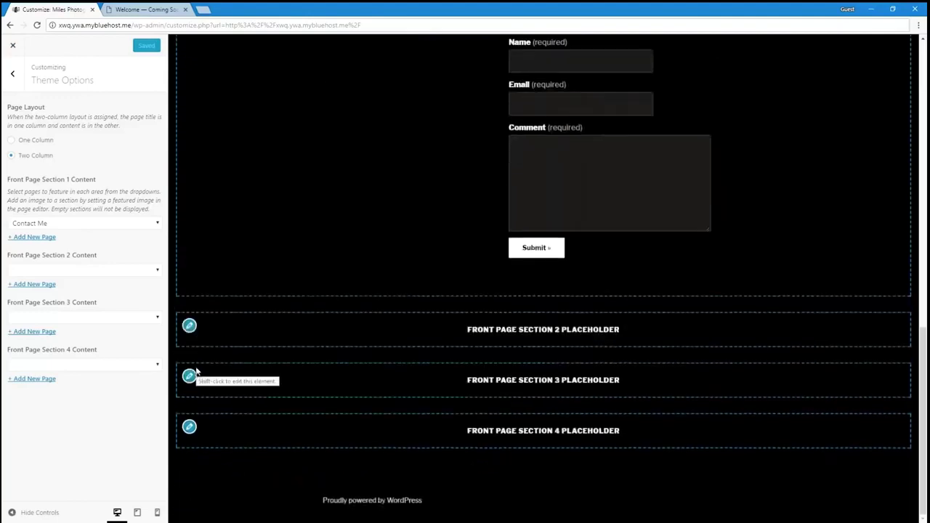
pyautogui.scroll(4, 195, 372)
pyautogui.click(13, 45)
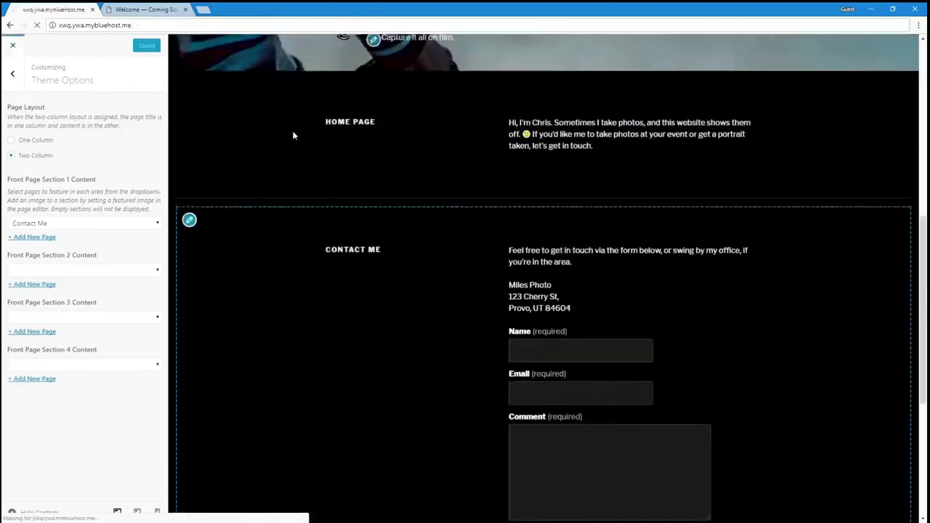
pyautogui.scroll(-8, 264, 276)
pyautogui.scroll(8, 263, 276)
pyautogui.scroll(-4, 262, 278)
pyautogui.scroll(-3, 263, 278)
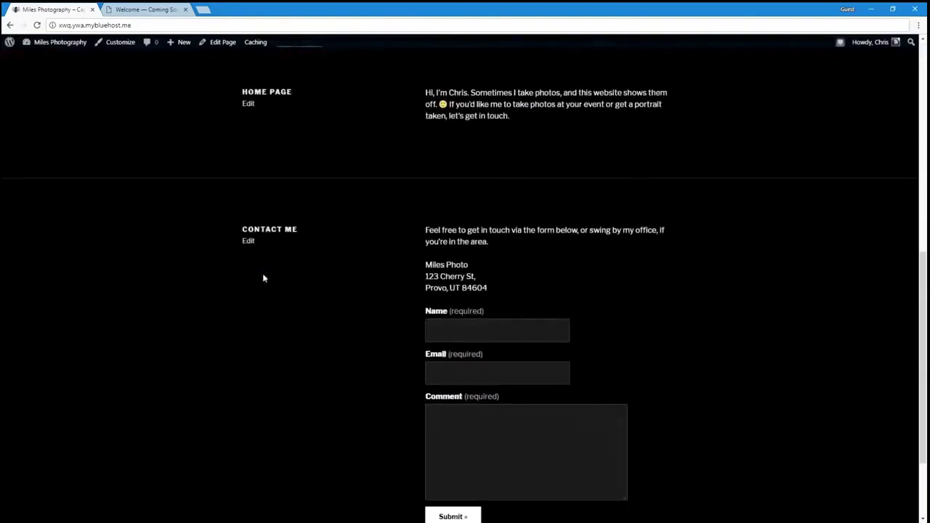
pyautogui.scroll(1, 263, 270)
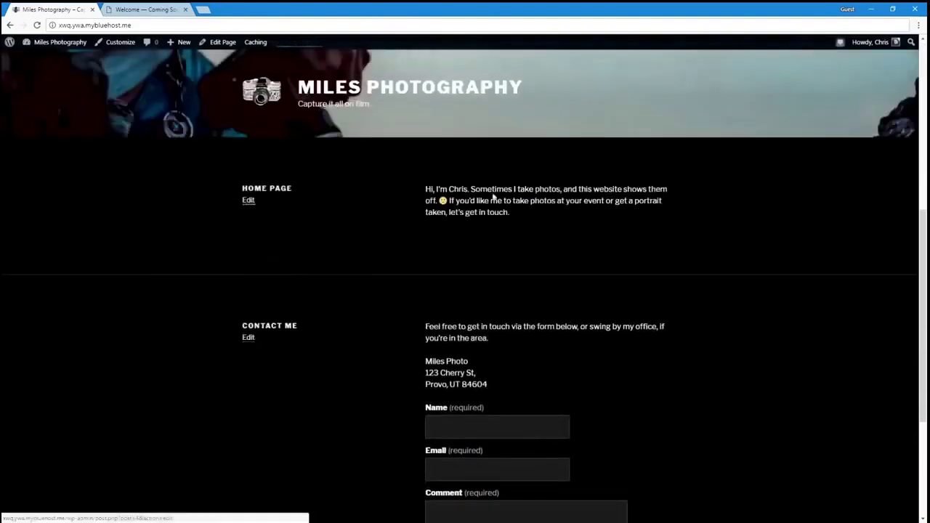
# - Retitle the home page with the owner's first-name greeting, remove that greeting from the body text, update the page and view it
pyautogui.click(249, 200)
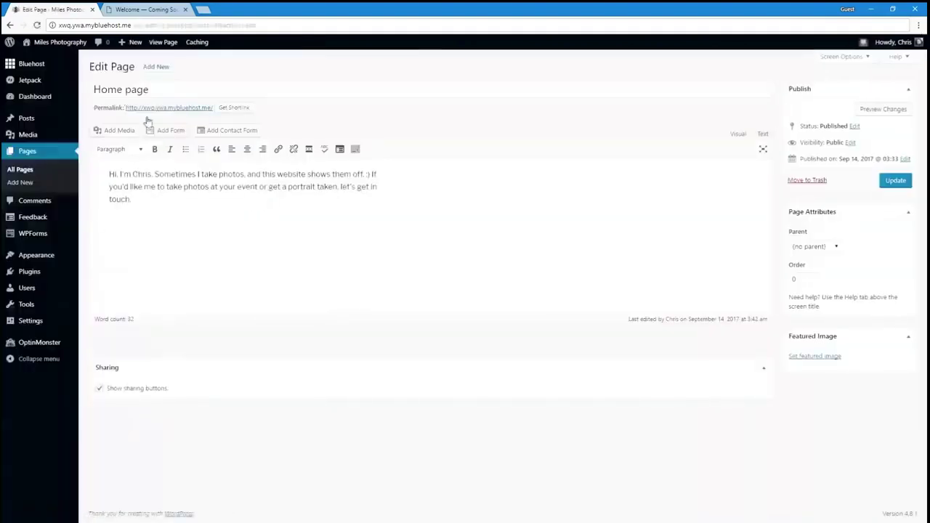
pyautogui.click(9, 25)
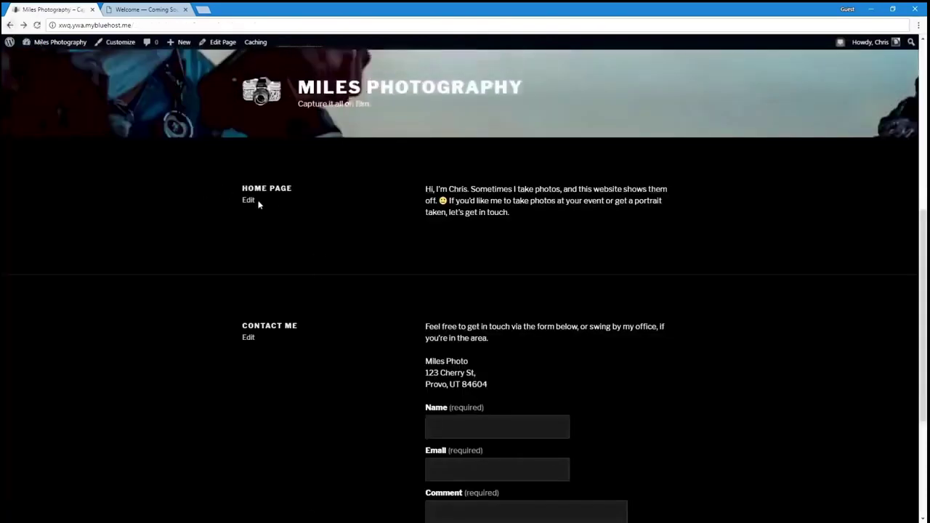
pyautogui.click(256, 200)
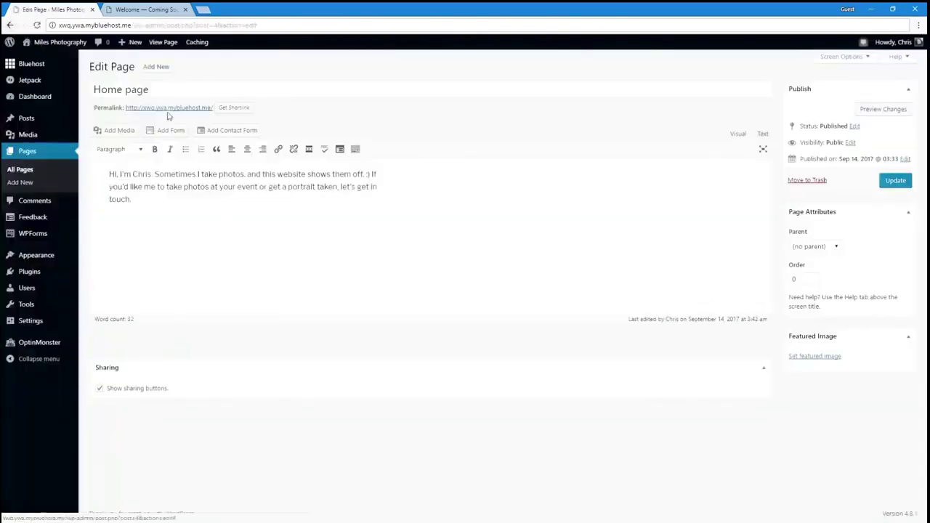
pyautogui.write("Hi, I'm Chris")
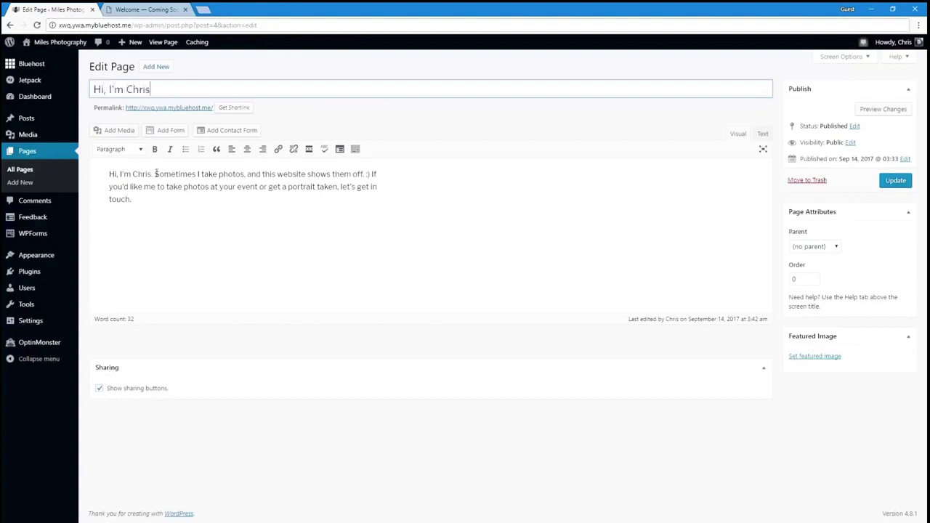
pyautogui.moveTo(155, 174); pyautogui.dragTo(109, 173)
pyautogui.press('BackSpace')
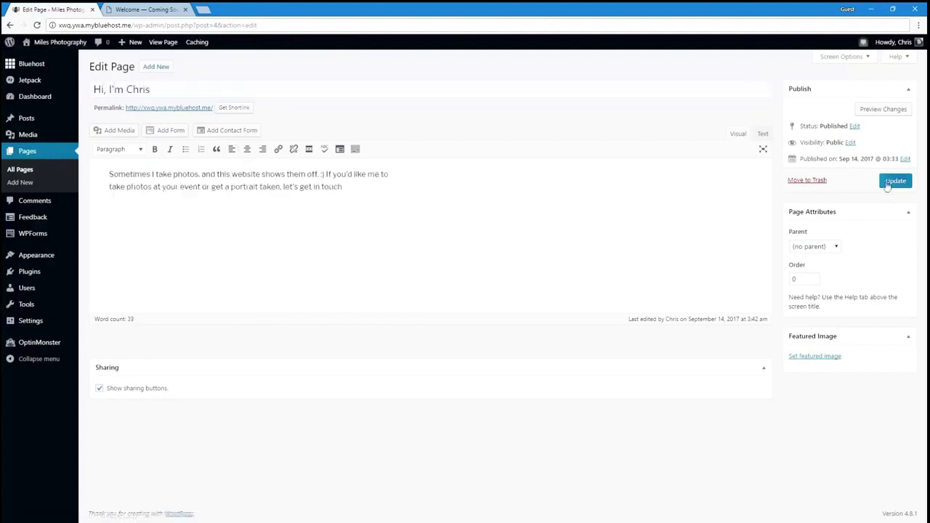
pyautogui.click(894, 181)
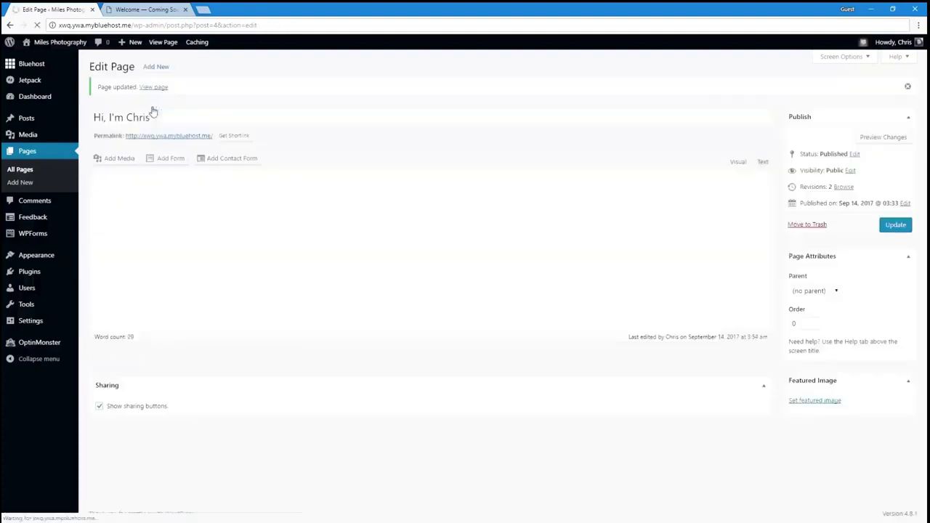
pyautogui.click(161, 136)
pyautogui.scroll(-4, 181, 267)
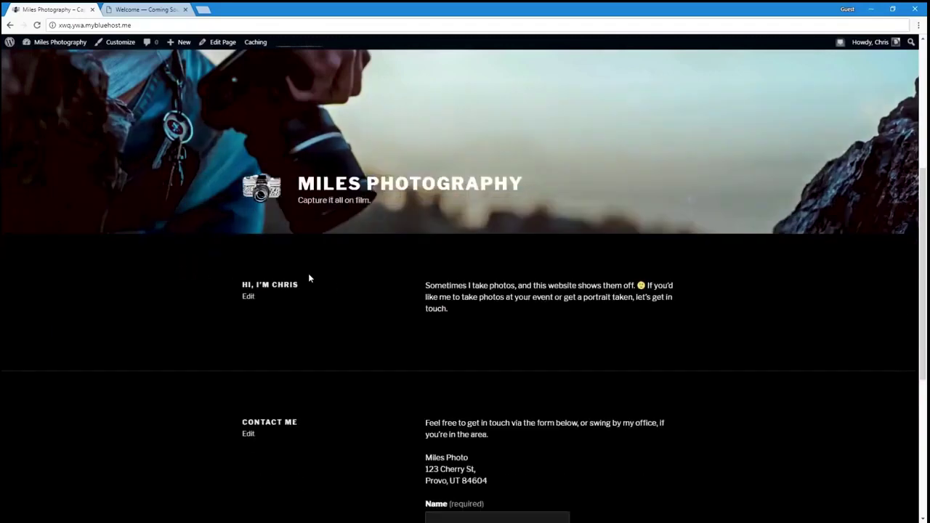
# - Upload DCIM_0184.jpg as the Contact Me page's featured image and update the page
pyautogui.scroll(-3, 308, 276)
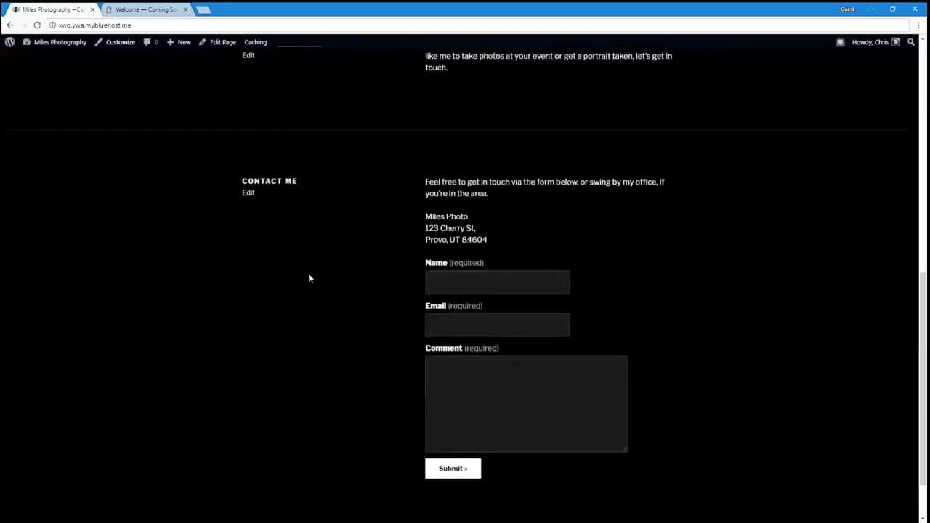
pyautogui.click(248, 194)
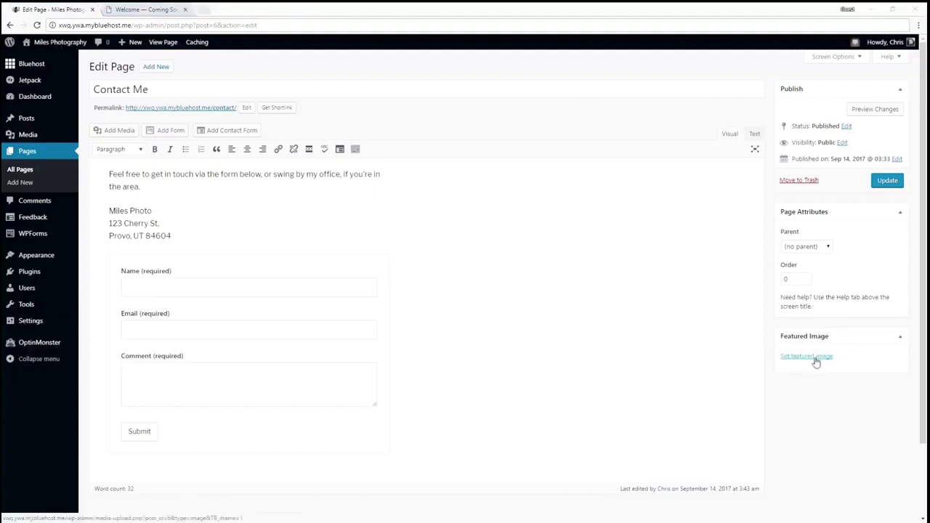
pyautogui.click(815, 360)
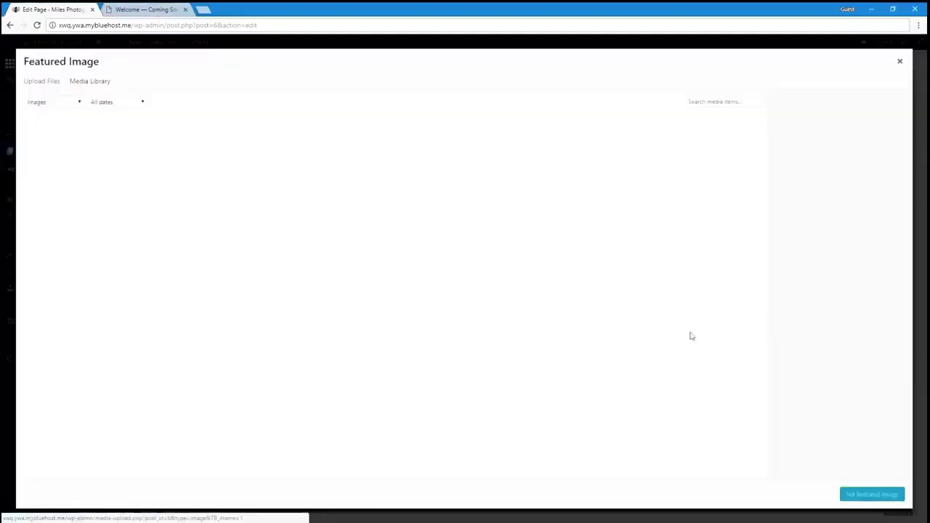
pyautogui.click(41, 82)
pyautogui.click(462, 263)
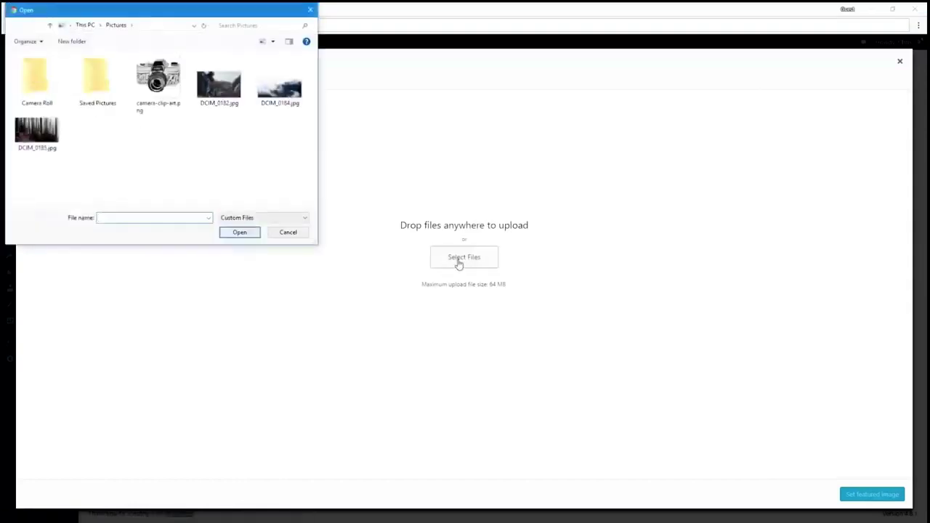
pyautogui.doubleClick(277, 94)
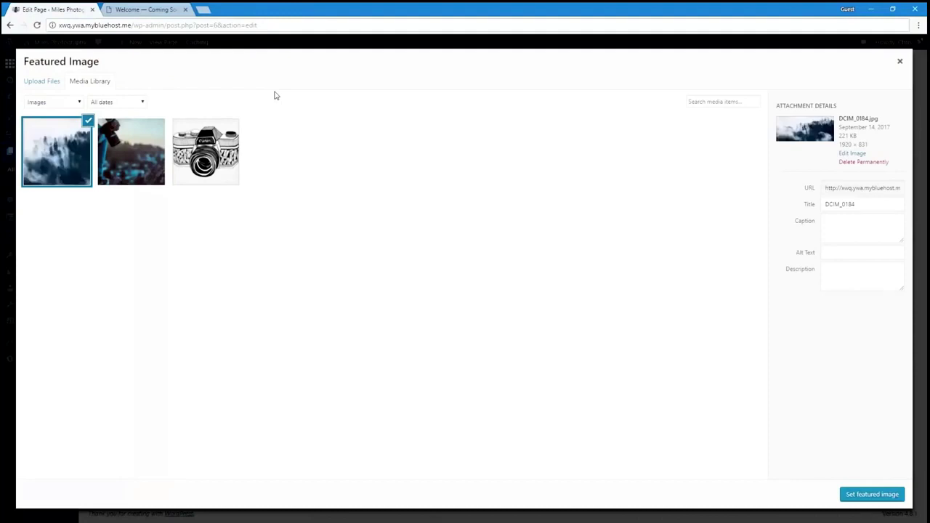
pyautogui.click(854, 496)
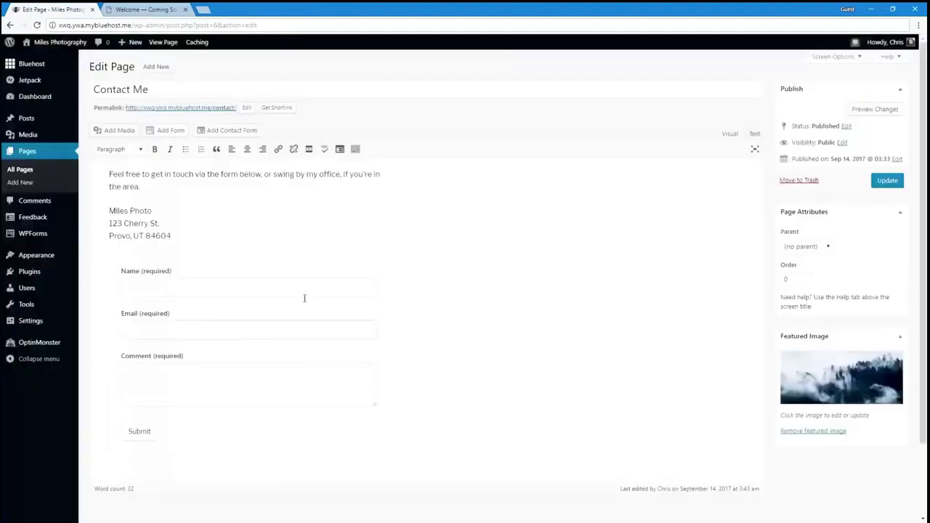
pyautogui.click(886, 183)
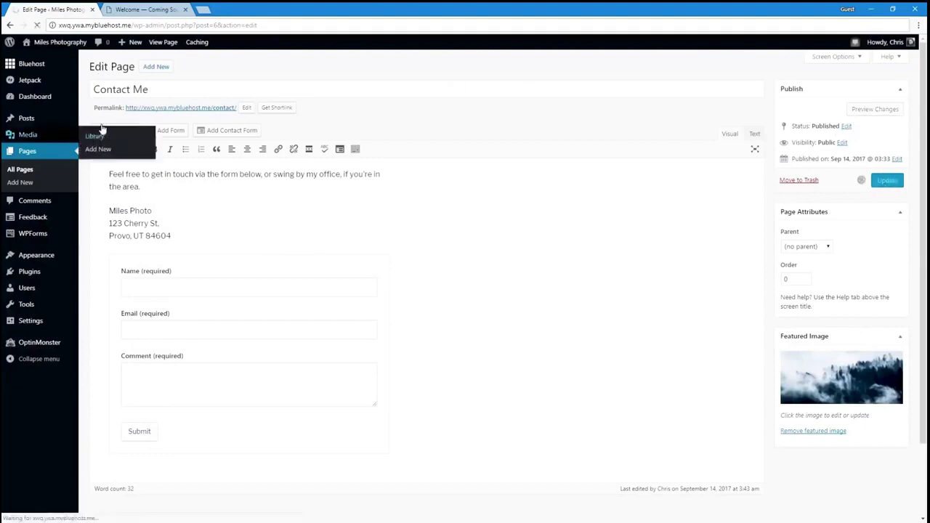
# - Visit the live site and examine the home page from the header through the featured image to the contact form
pyautogui.moveTo(53, 45)
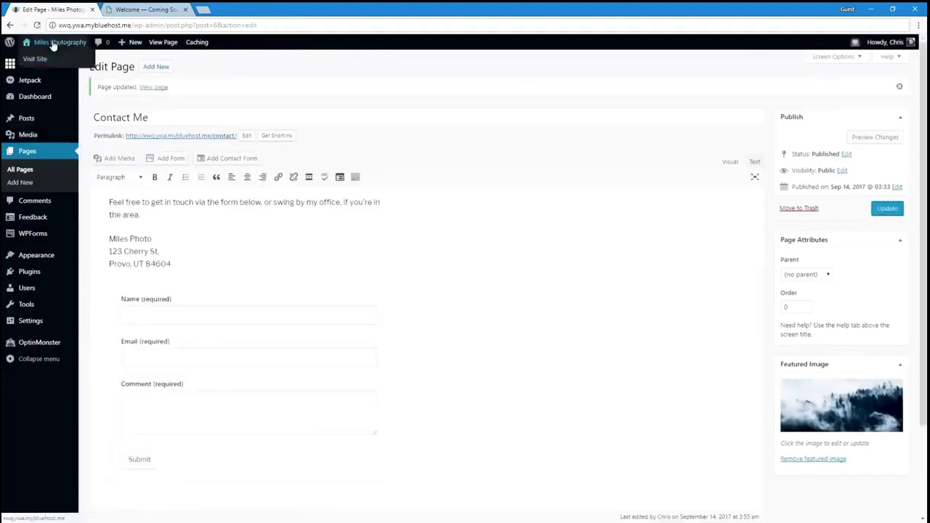
pyautogui.scroll(-7, 134, 304)
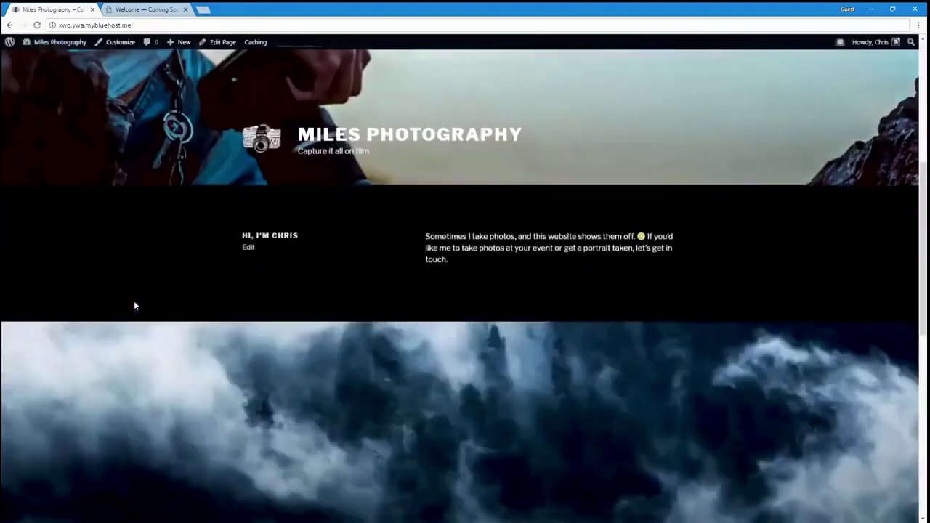
pyautogui.scroll(-2, 134, 305)
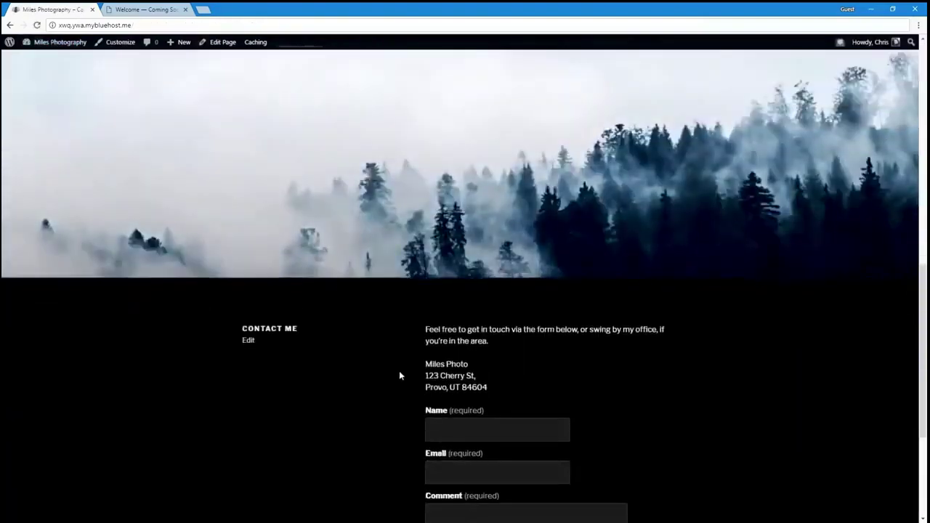
pyautogui.scroll(-3, 392, 372)
pyautogui.scroll(10, 392, 372)
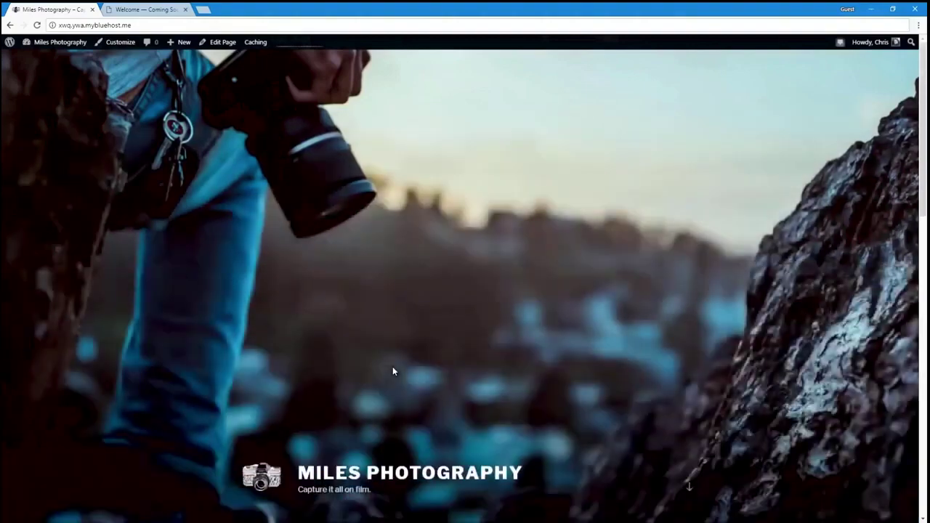
pyautogui.scroll(-10, 392, 371)
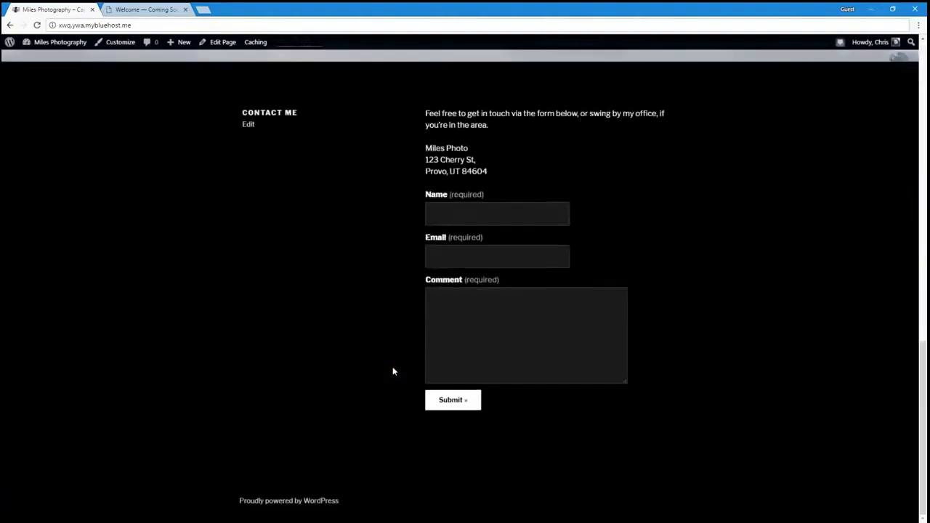
pyautogui.scroll(10, 392, 371)
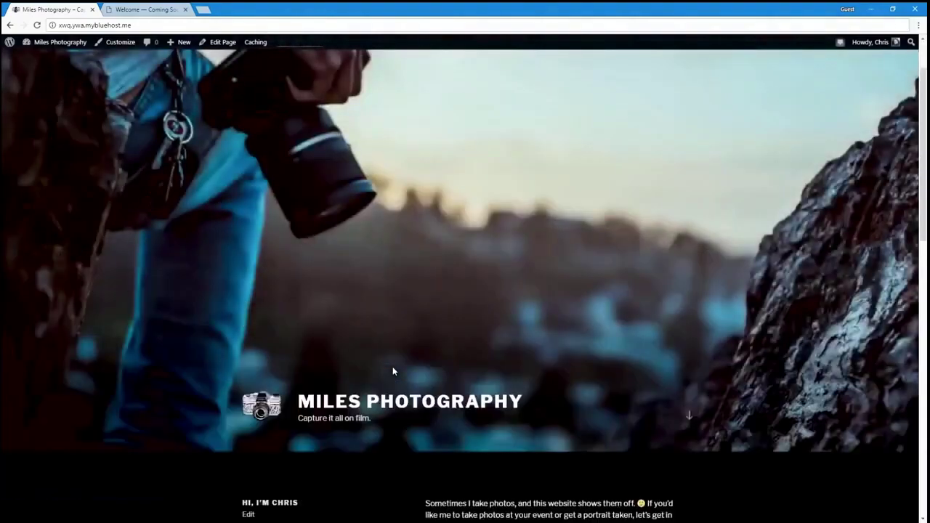
pyautogui.scroll(-7, 392, 371)
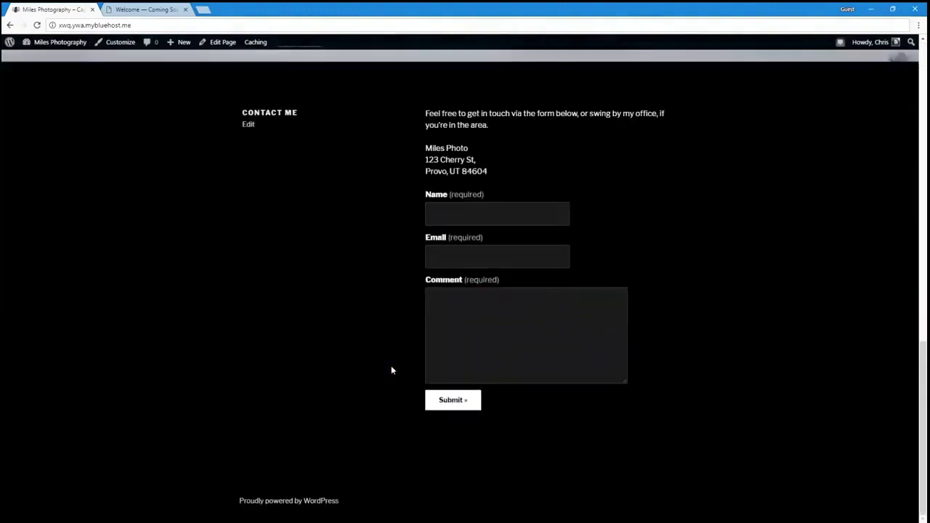
# - Create a new menu named "Main Menu" in the site customizer
pyautogui.click(107, 46)
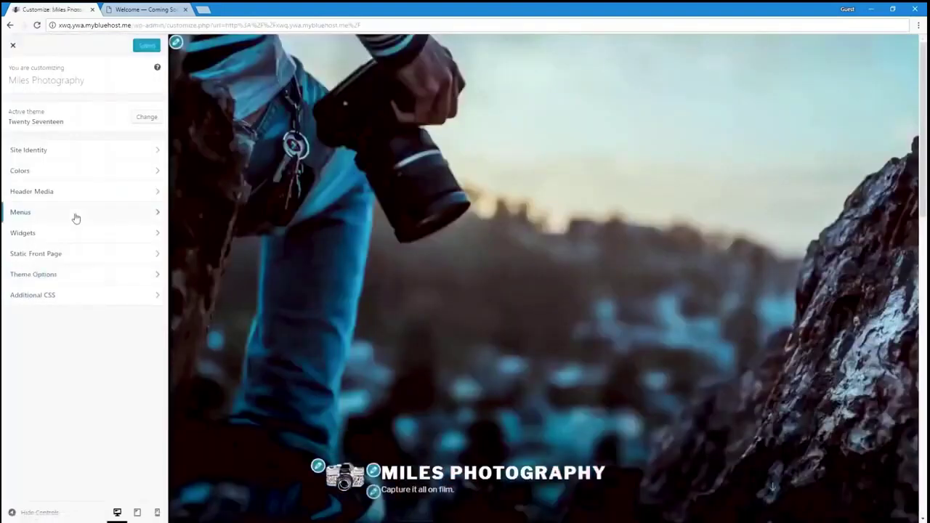
pyautogui.click(76, 218)
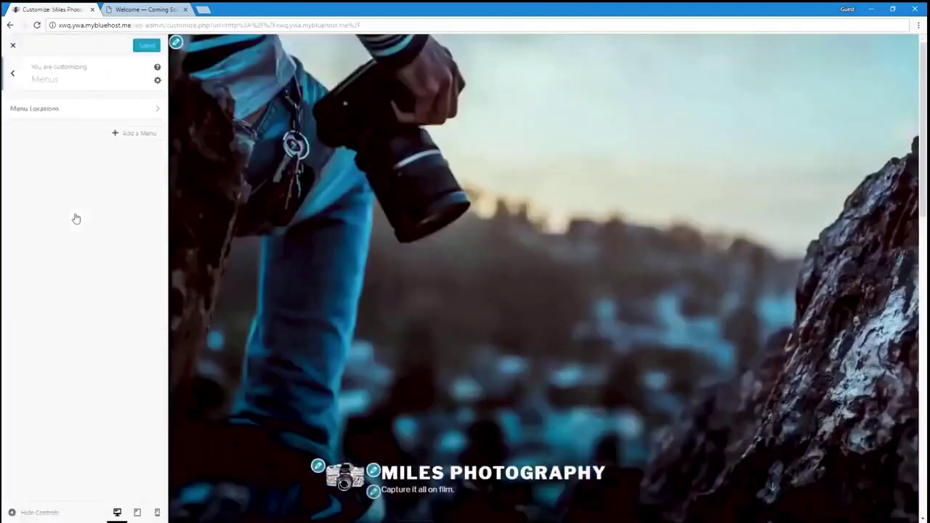
pyautogui.click(120, 140)
pyautogui.scroll(-5, 262, 419)
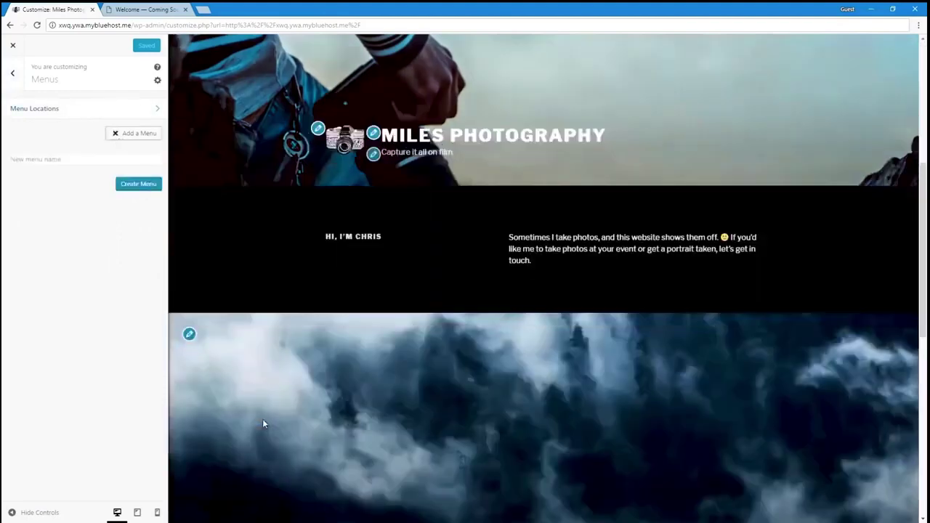
pyautogui.scroll(1, 262, 418)
pyautogui.click(62, 159)
pyautogui.write('Main Menu')
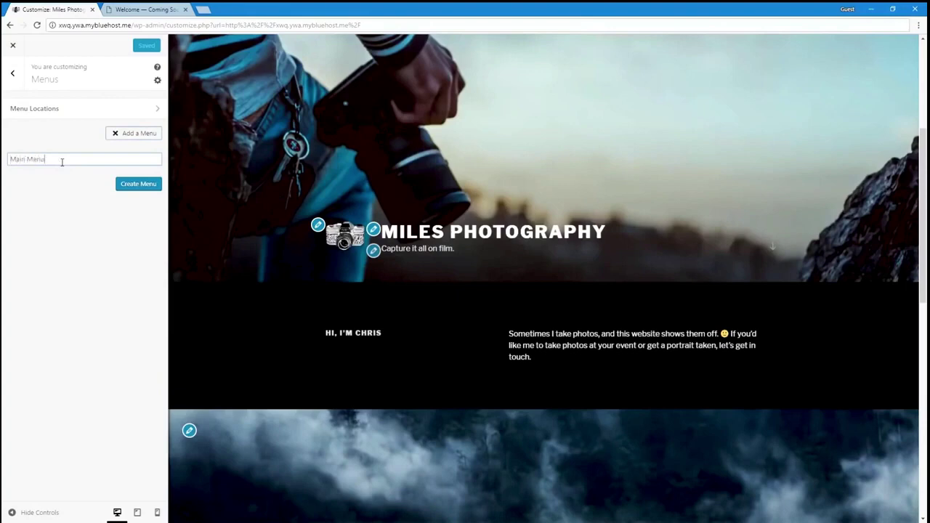
pyautogui.click(128, 185)
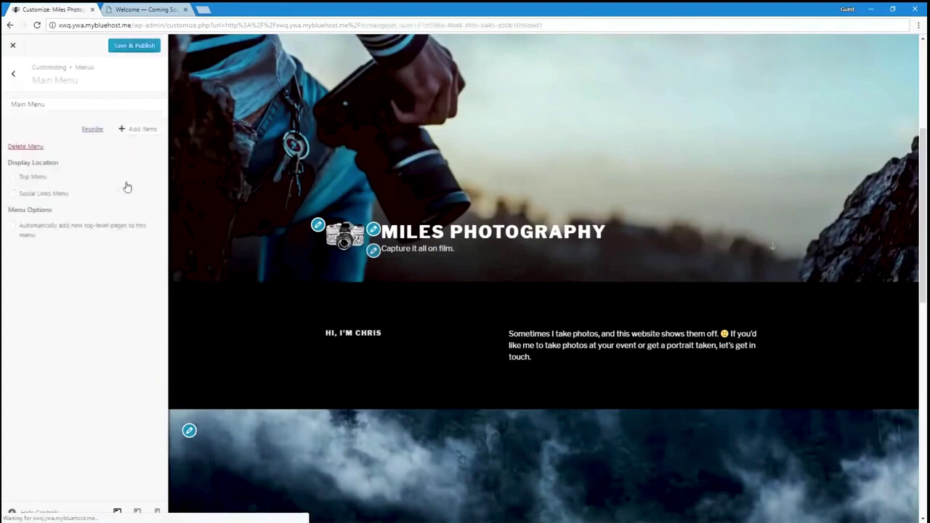
# - Assign Main Menu to the Top Menu location with Home and Blog as its items, and publish the changes
pyautogui.click(38, 178)
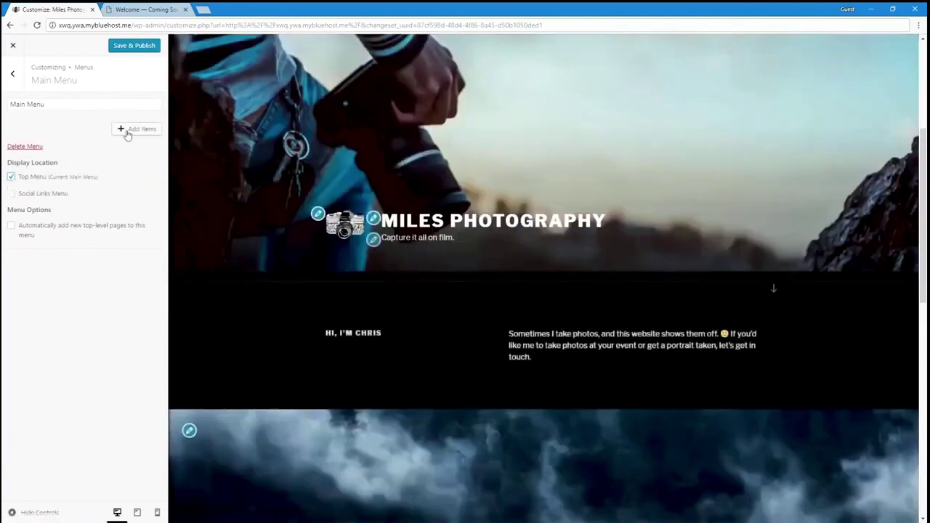
pyautogui.click(127, 133)
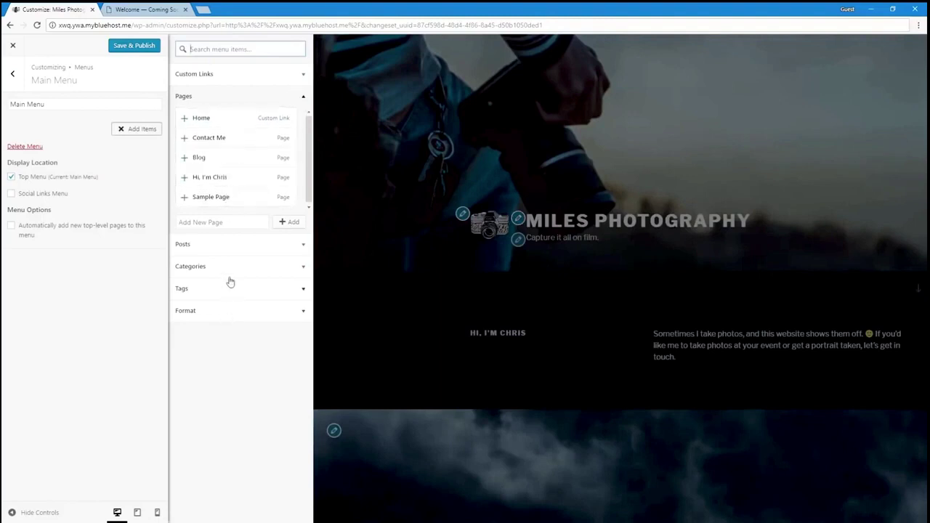
pyautogui.click(233, 247)
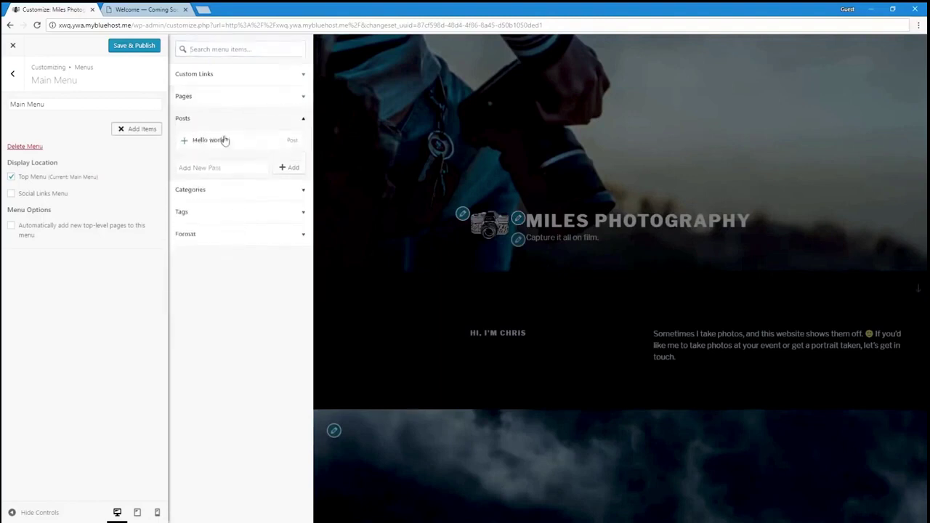
pyautogui.click(213, 95)
pyautogui.click(225, 75)
pyautogui.click(205, 159)
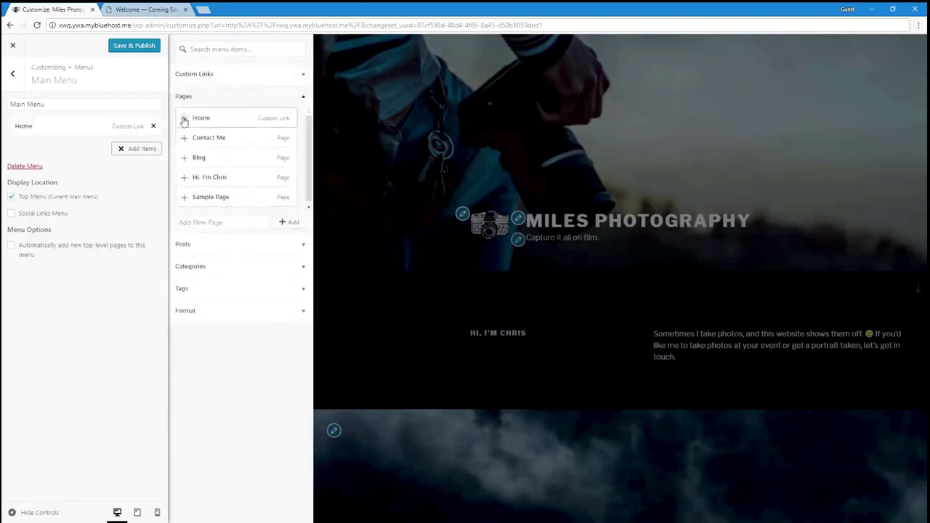
pyautogui.click(184, 159)
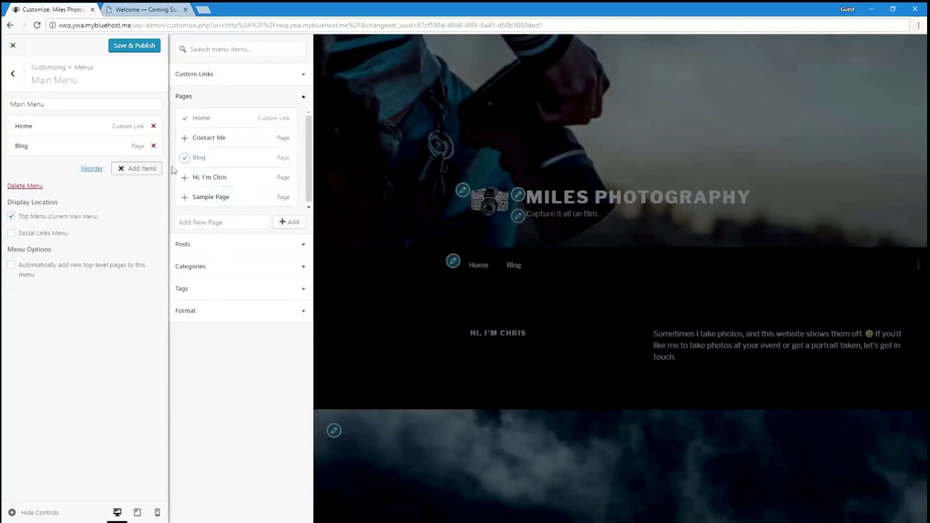
pyautogui.click(141, 48)
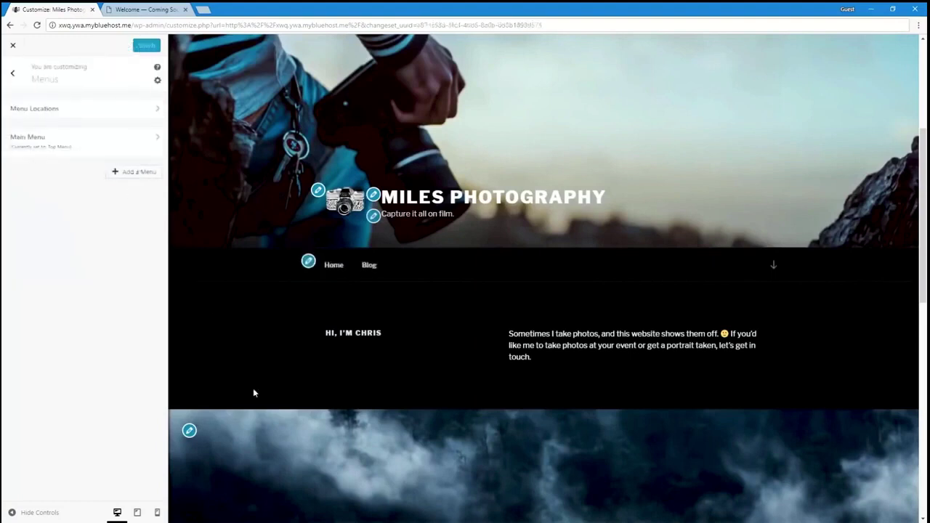
# - Create a second menu named "Social Media" and assign it to the Social Links Menu location
pyautogui.click(134, 174)
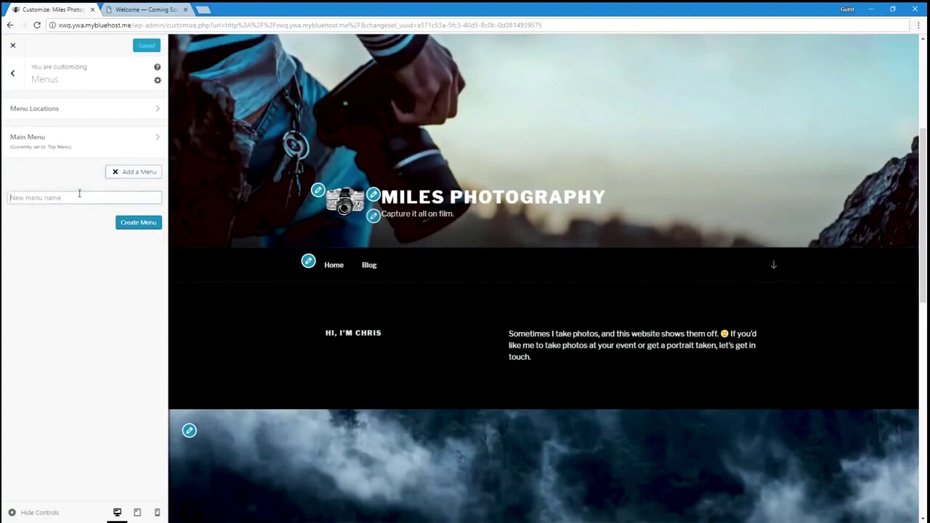
pyautogui.write('Sc')
pyautogui.click(138, 222)
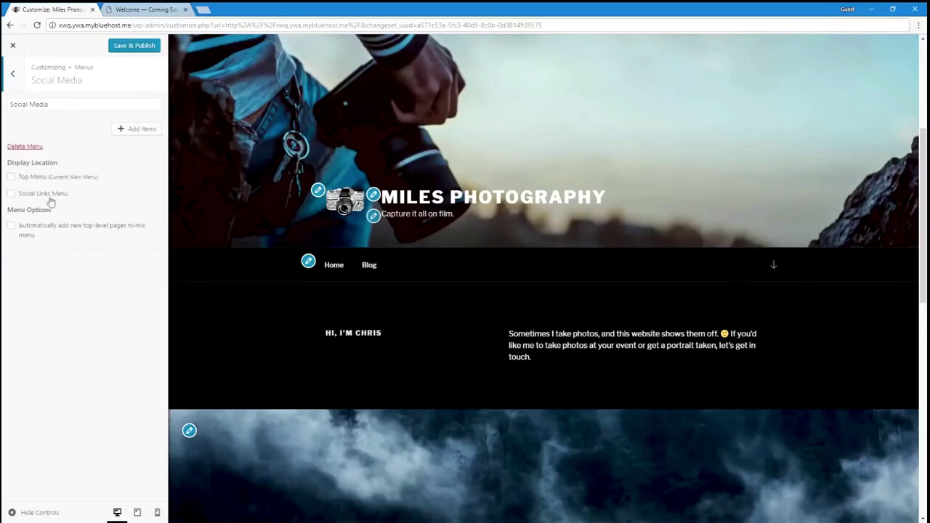
pyautogui.click(43, 195)
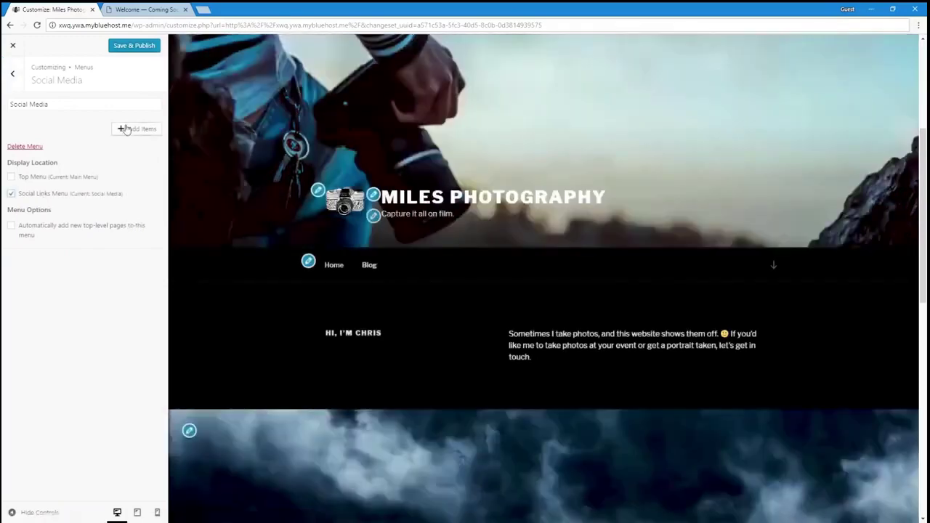
# - Add a custom link with the owner's Twitter profile URL and the link text "Twitter" to the Social Media menu
pyautogui.click(125, 130)
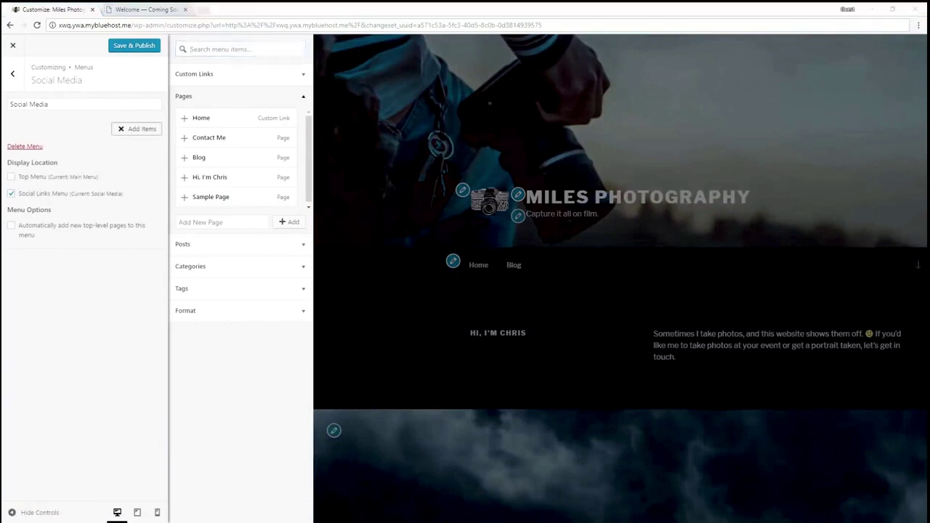
pyautogui.click(228, 75)
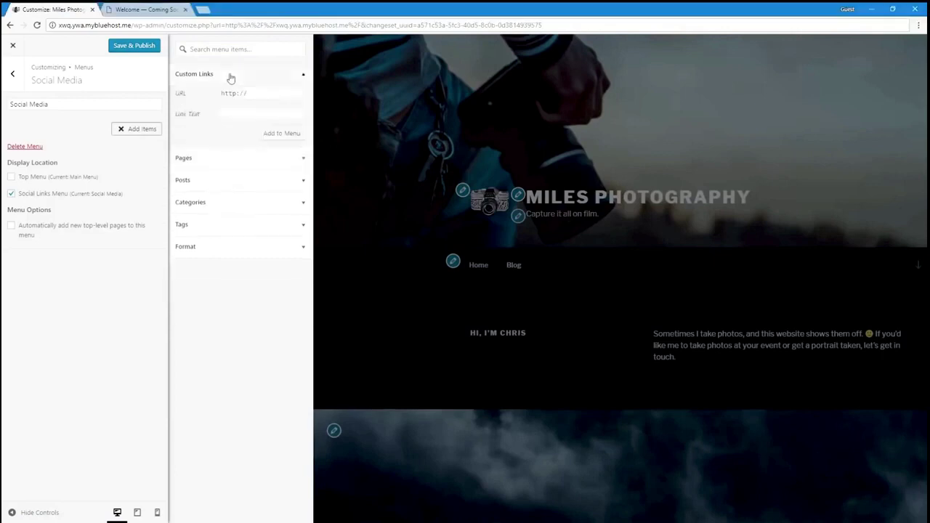
pyautogui.click(239, 95)
pyautogui.hotkey('ctrl', 'a')
pyautogui.hotkey('ctrl', 'v')
pyautogui.click(257, 112)
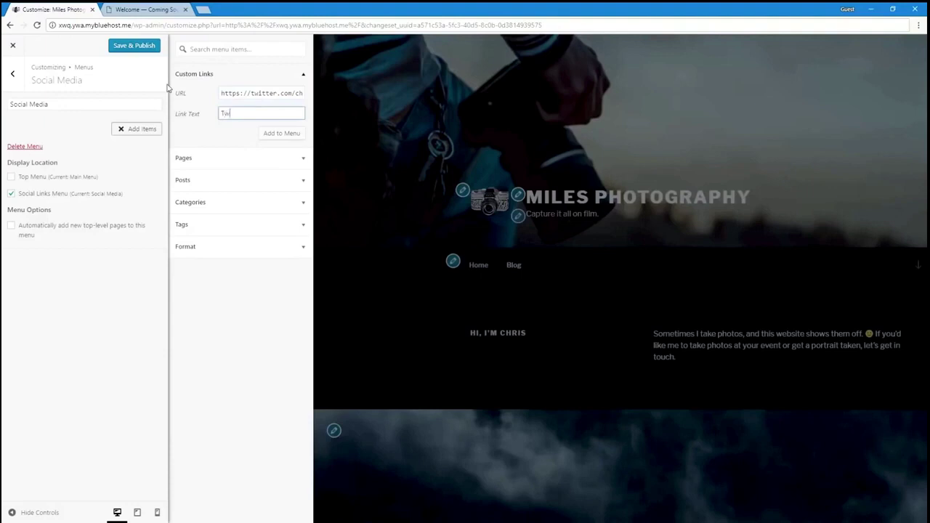
pyautogui.write('Twitter')
pyautogui.click(289, 134)
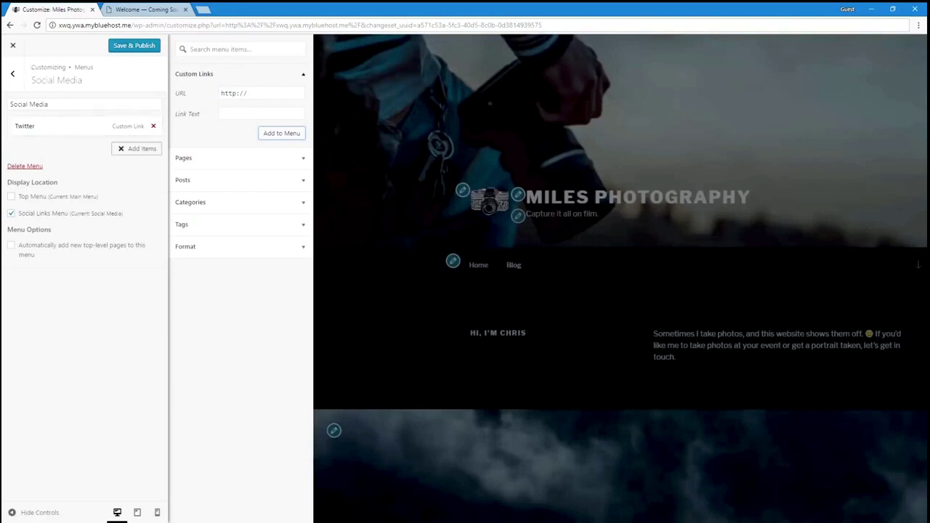
# - Add a custom link to the owner's LinkedIn profile with the text "LinkedIn" to the Social Media menu, and publish
pyautogui.tripleClick(259, 95)
pyautogui.hotkey('ctrl', 'v')
pyautogui.click(247, 111)
pyautogui.write('Linke')
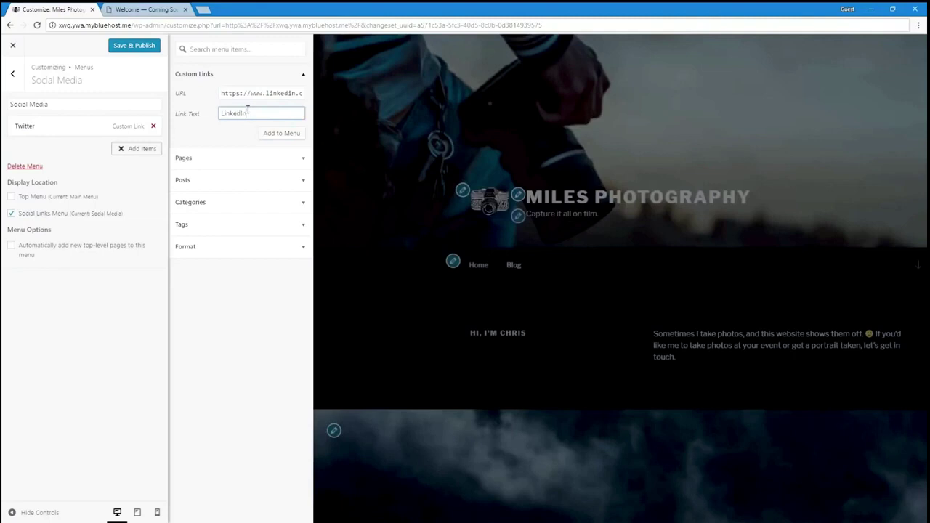
pyautogui.click(276, 135)
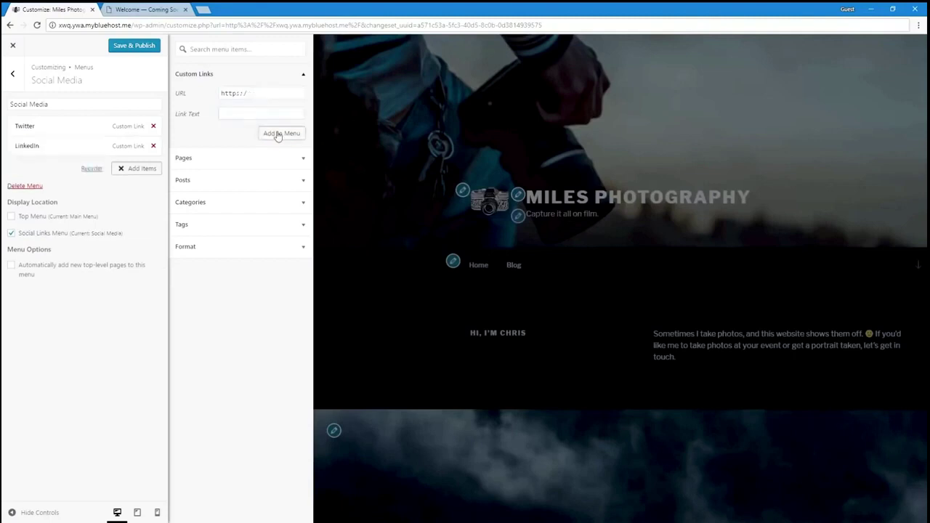
pyautogui.click(202, 97)
pyautogui.click(140, 49)
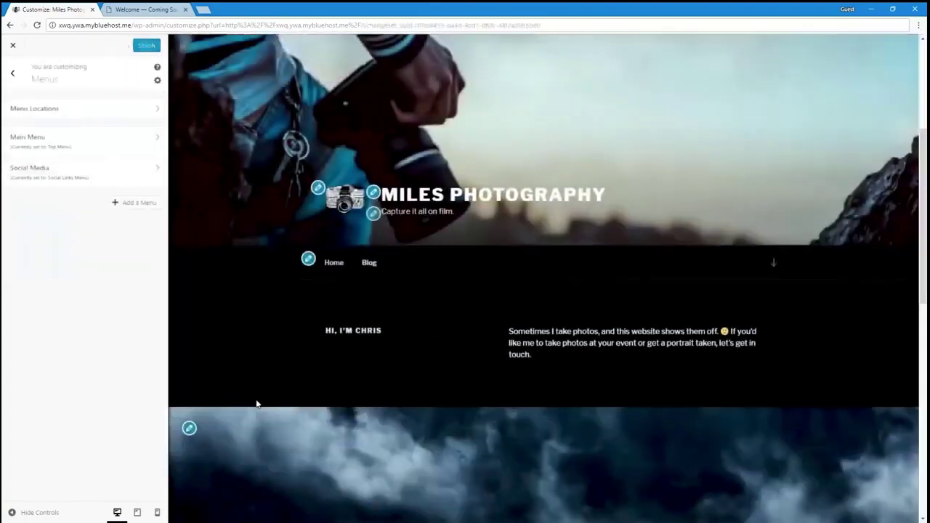
# - Reopen the Social Media menu from the footer's social icons, add a custom Facebook link to it, and publish
pyautogui.scroll(-10, 255, 404)
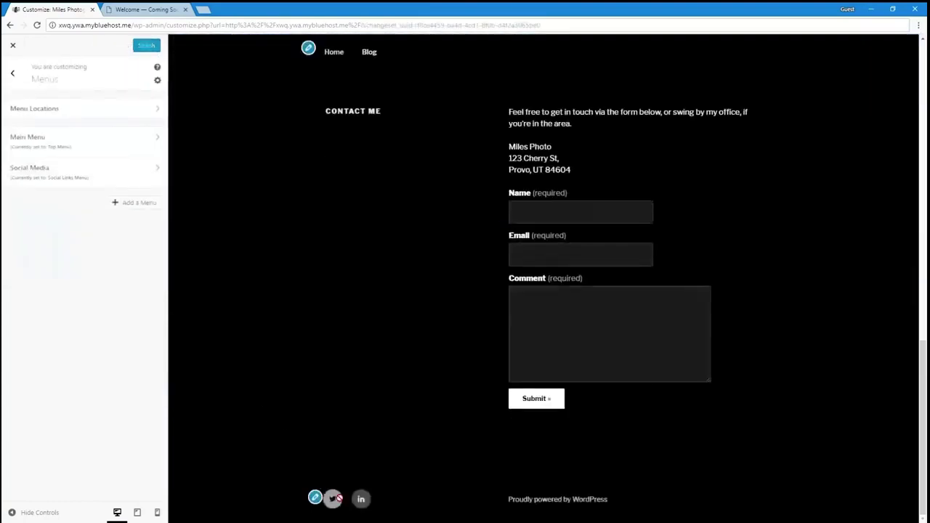
pyautogui.click(315, 497)
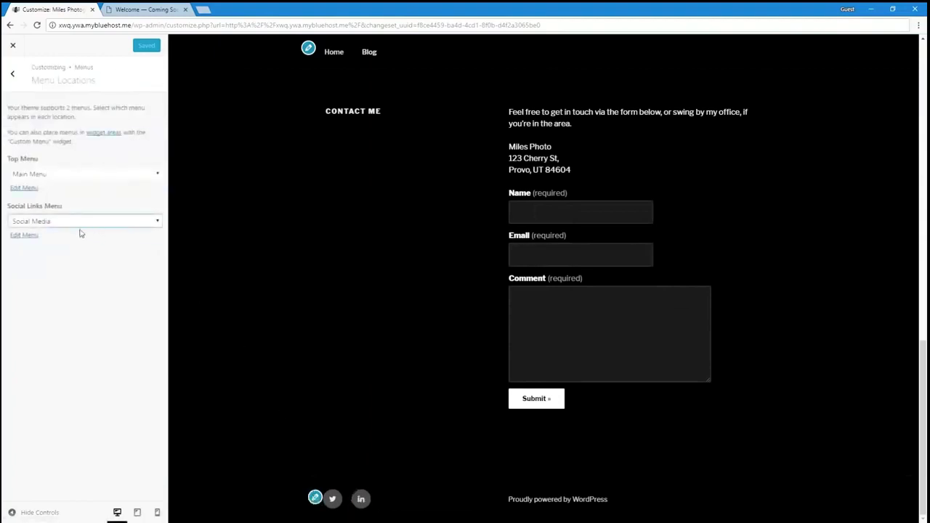
pyautogui.click(25, 236)
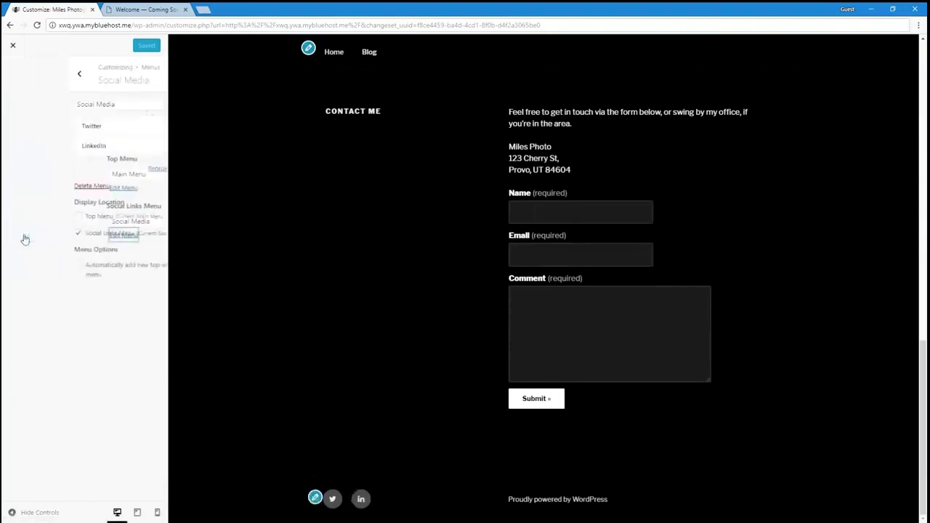
pyautogui.click(131, 169)
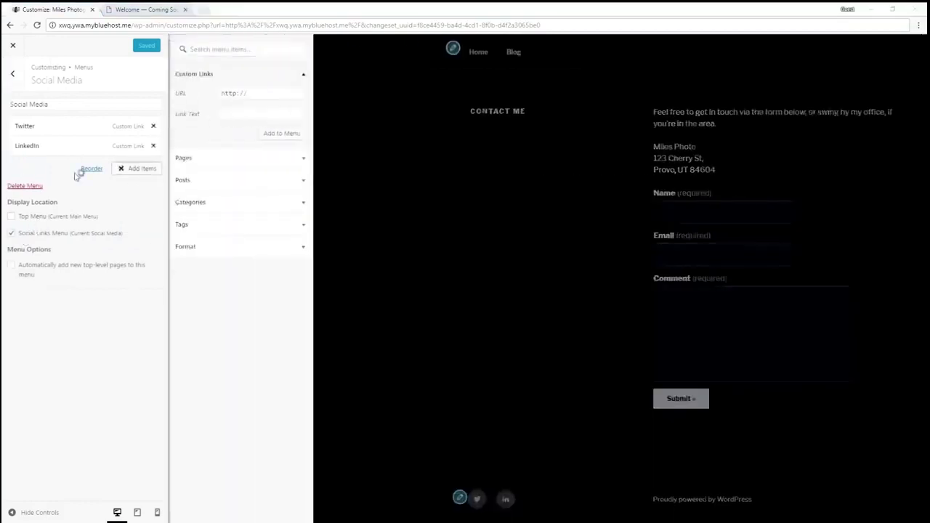
pyautogui.click(250, 93)
pyautogui.hotkey('ctrl', 'v')
pyautogui.click(248, 112)
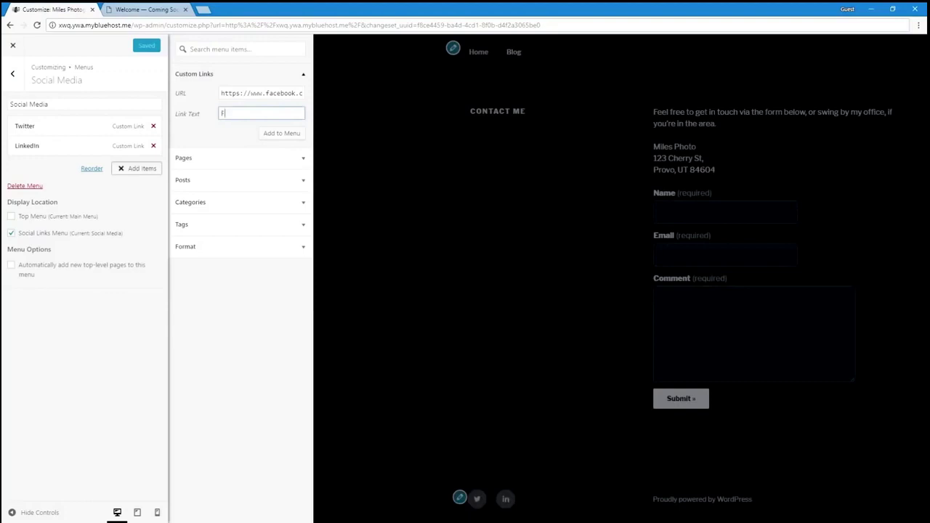
pyautogui.click(270, 134)
pyautogui.click(141, 46)
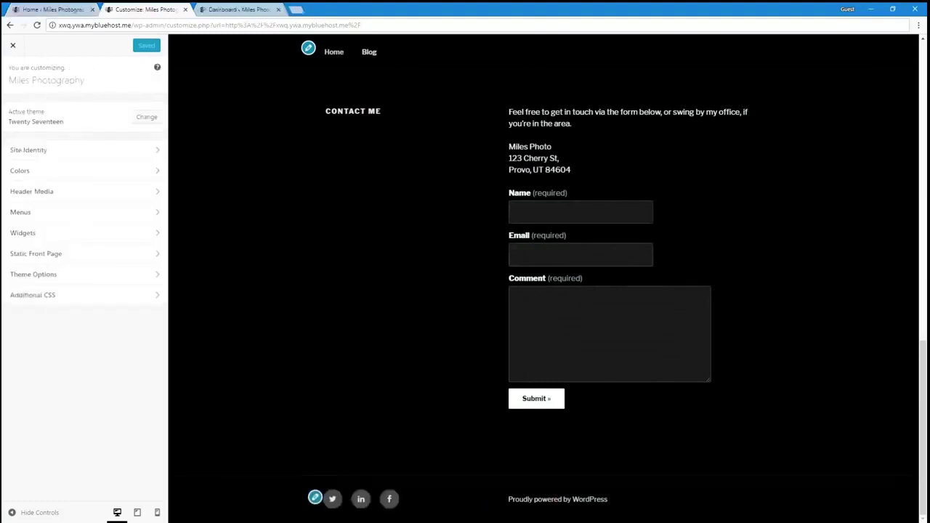
# - Preview the home page at tablet size and check it from the header to the footer
pyautogui.scroll(10, 440, 503)
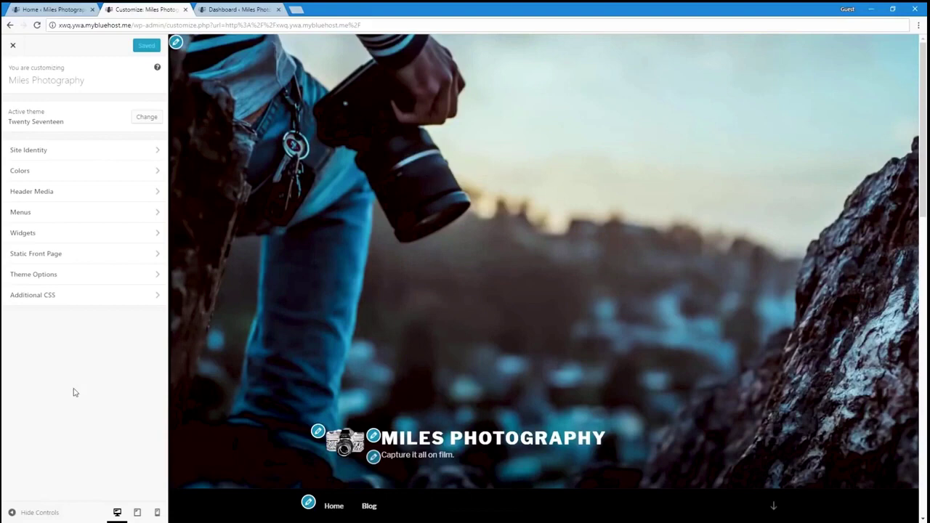
pyautogui.click(137, 513)
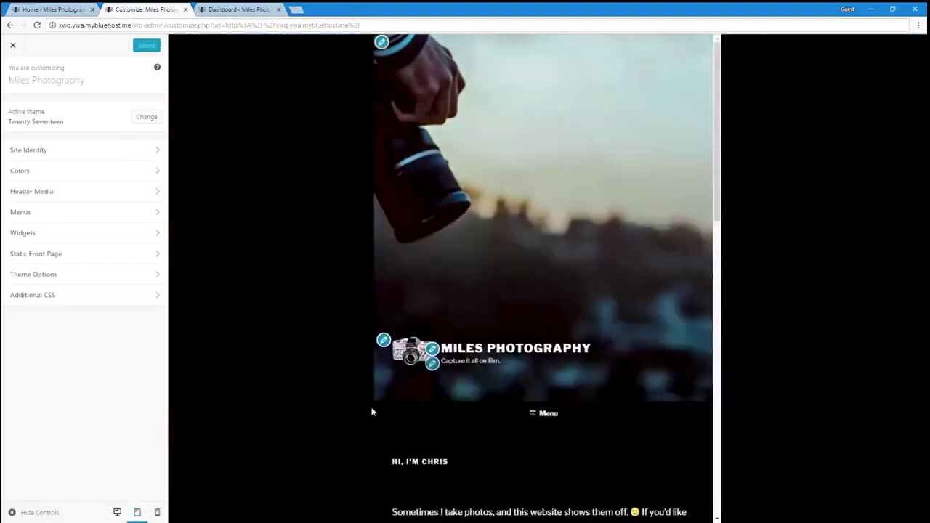
pyautogui.scroll(-6, 407, 426)
pyautogui.scroll(-4, 508, 363)
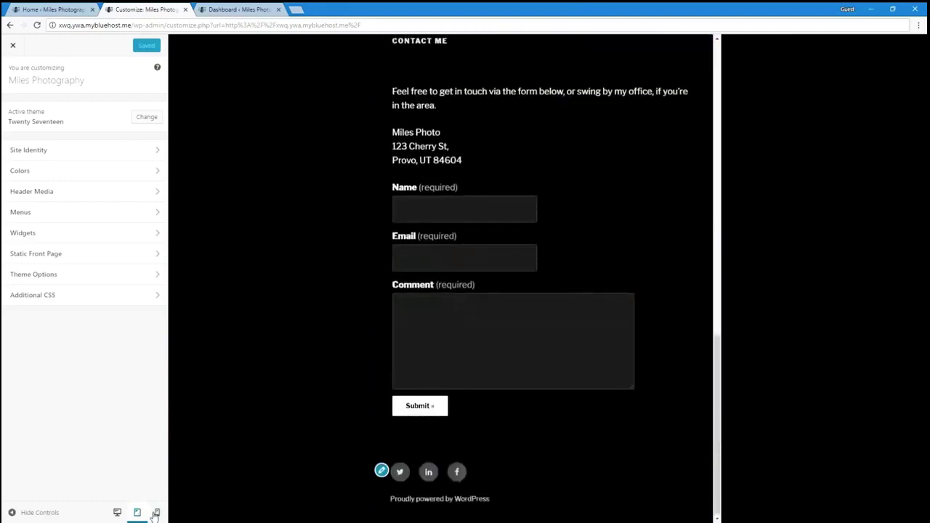
# - Preview the home page at phone size, trying its collapsible menu and checking the layout down to the contact section
pyautogui.click(157, 512)
pyautogui.scroll(10, 591, 317)
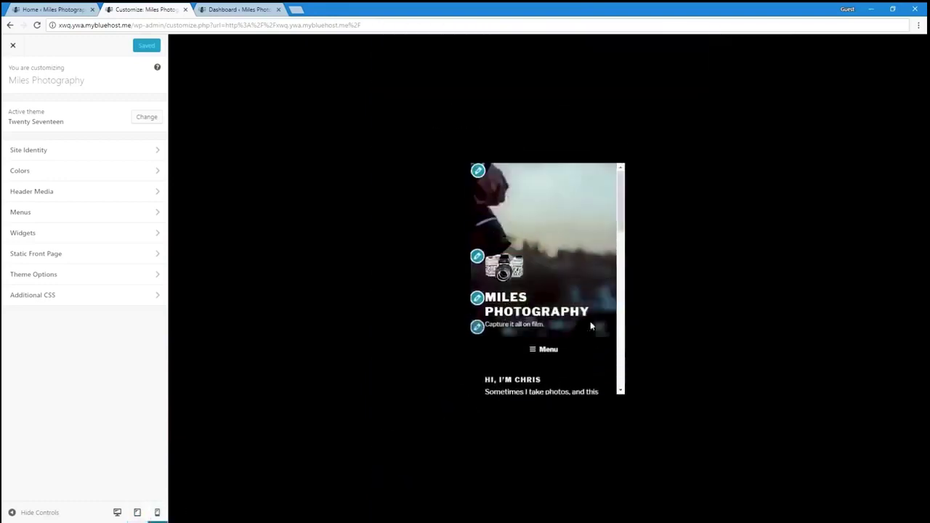
pyautogui.click(548, 351)
pyautogui.scroll(-3, 545, 356)
pyautogui.scroll(1, 537, 276)
pyautogui.click(538, 254)
pyautogui.click(538, 255)
pyautogui.click(537, 255)
pyautogui.scroll(-4, 546, 342)
pyautogui.scroll(2, 545, 347)
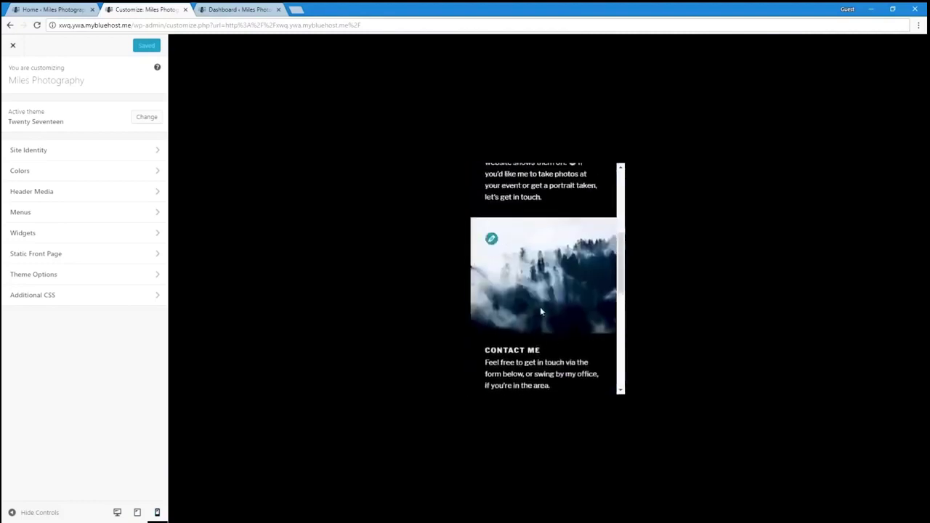
pyautogui.scroll(-5, 544, 359)
pyautogui.scroll(15, 544, 357)
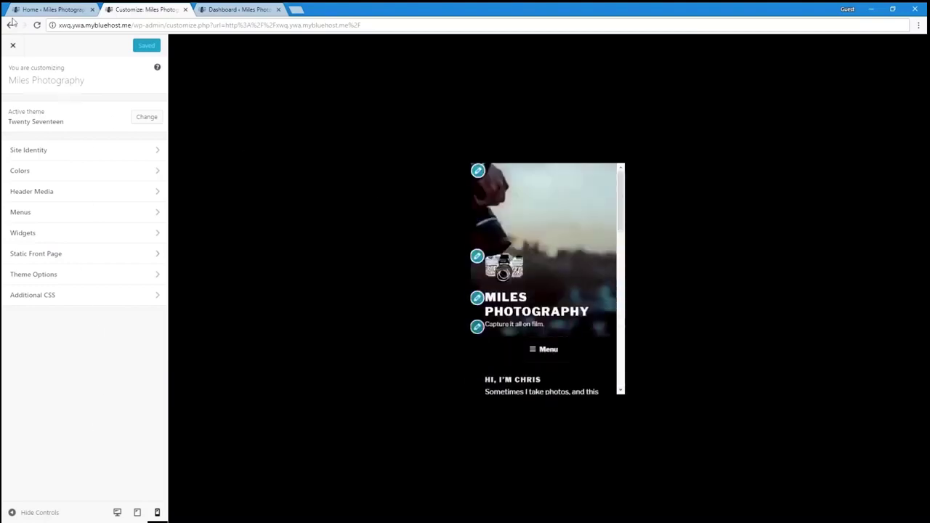
# - Close the customizer and open the Bluehost home page in the site's WordPress dashboard
pyautogui.click(12, 45)
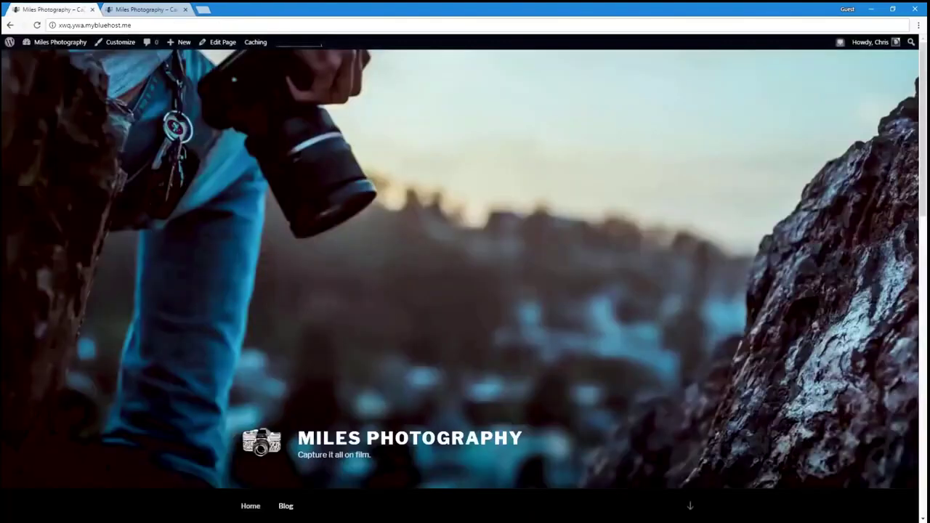
pyautogui.click(44, 43)
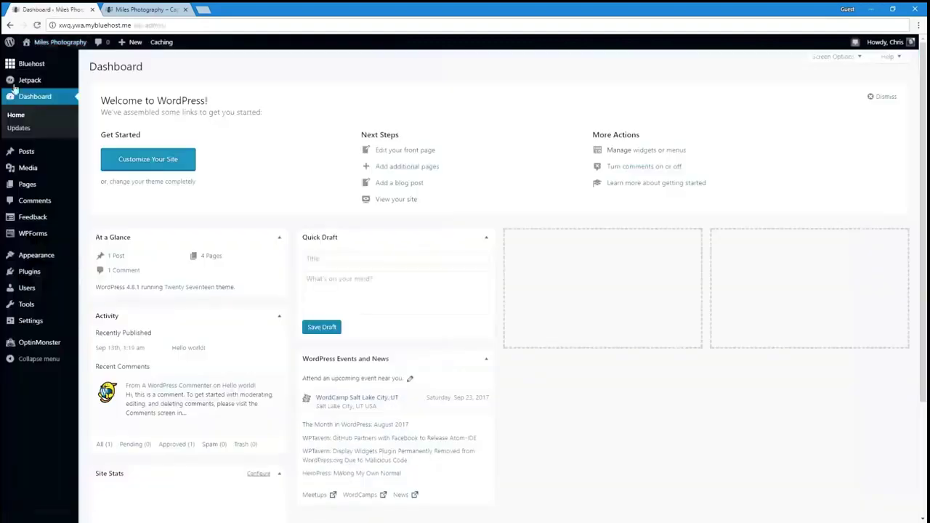
pyautogui.click(47, 66)
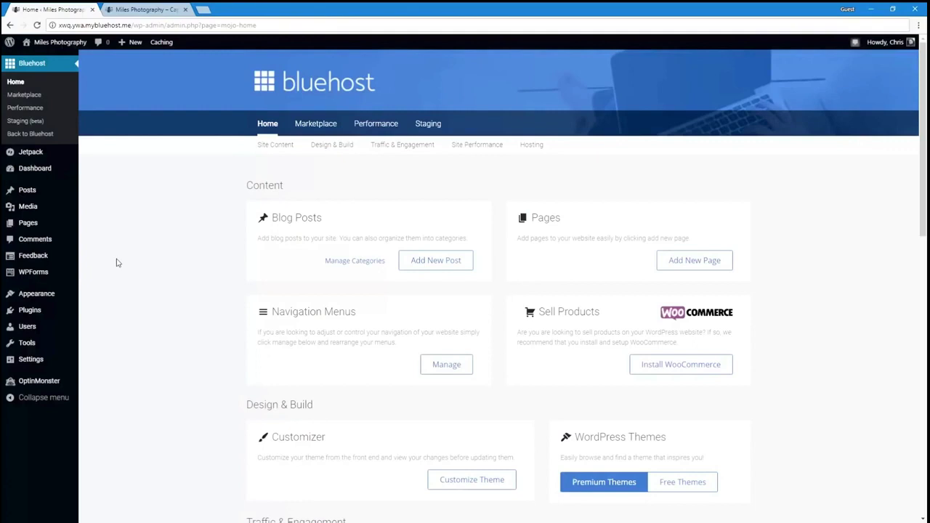
# - Examine the content, design, traffic, performance and hosting options on the Bluehost home page
pyautogui.scroll(-2, 141, 254)
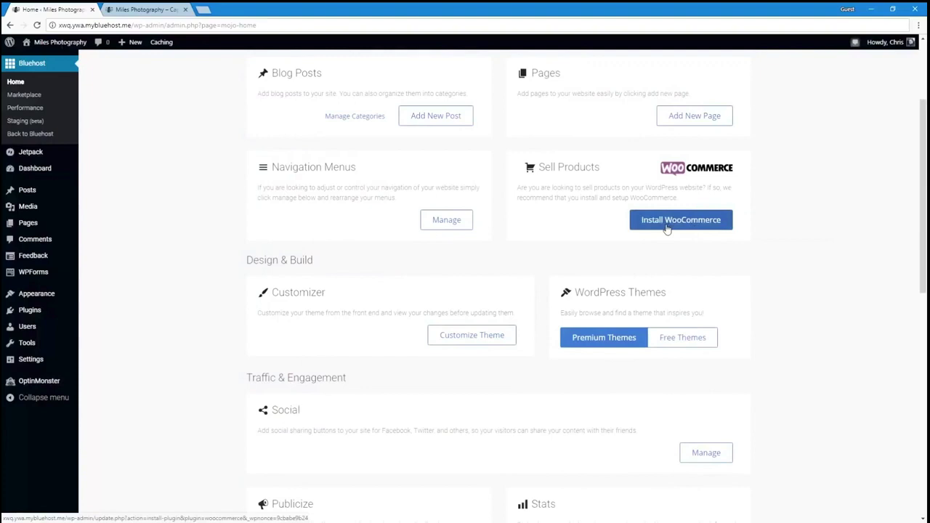
pyautogui.scroll(2, 513, 276)
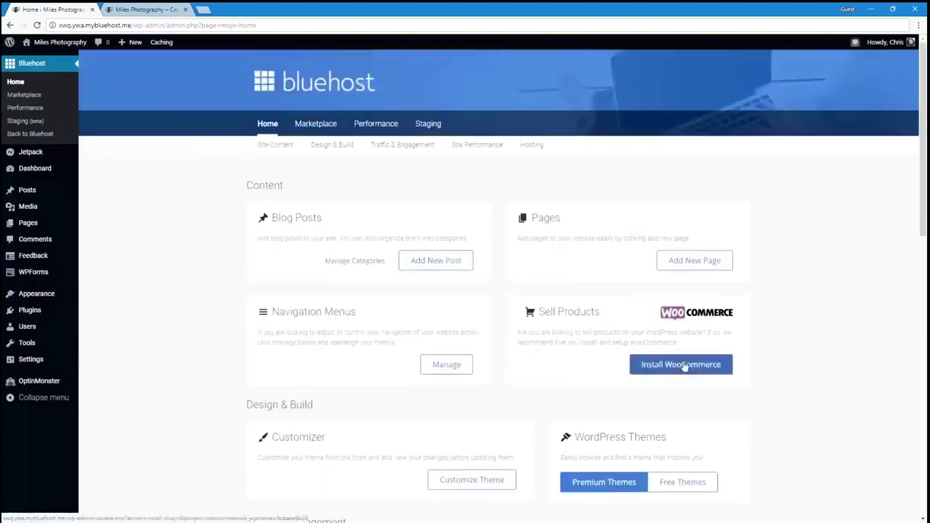
pyautogui.scroll(-3, 715, 365)
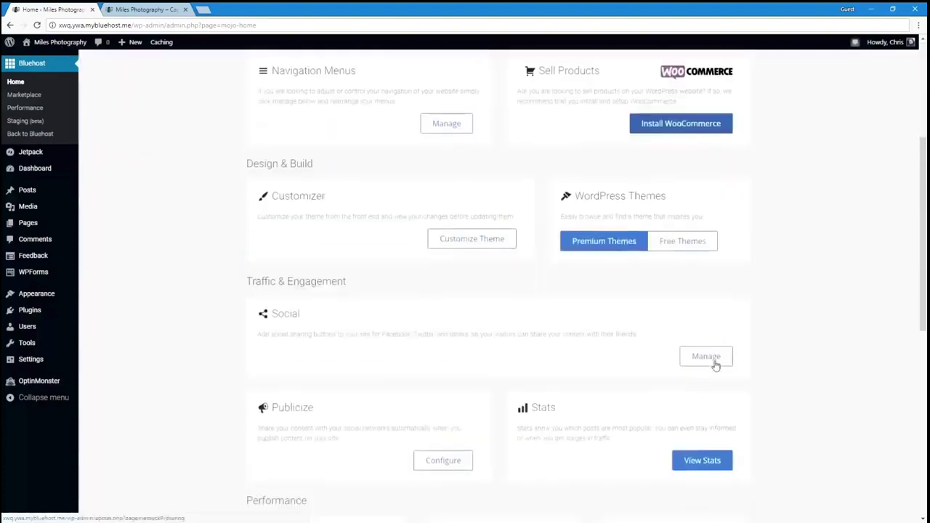
pyautogui.scroll(-5, 714, 365)
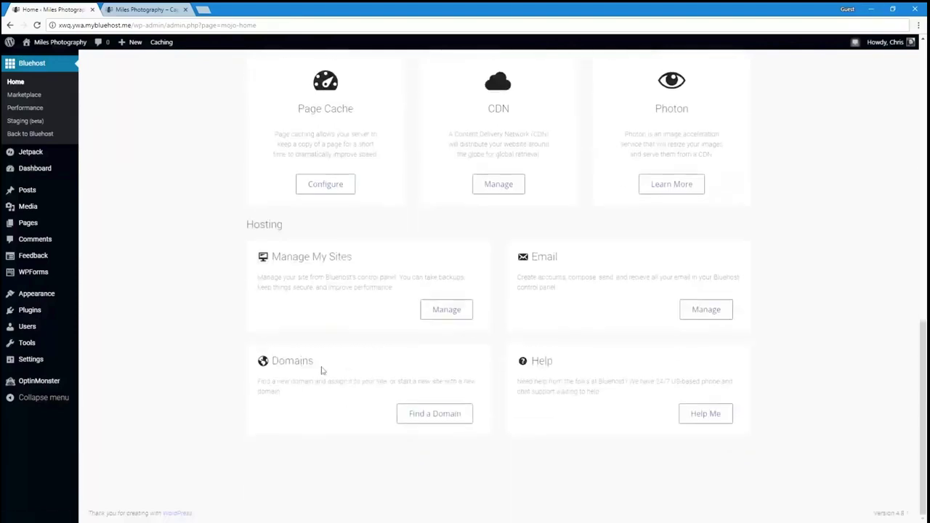
pyautogui.scroll(8, 322, 371)
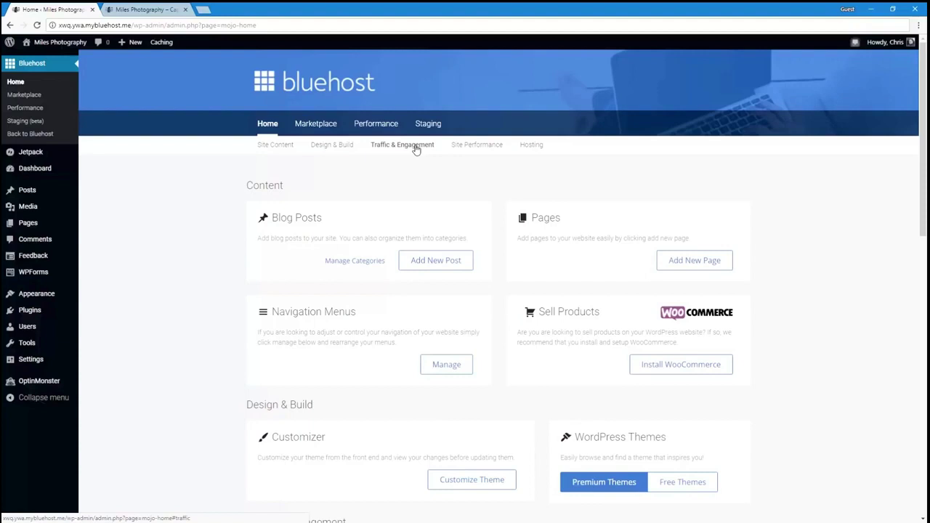
pyautogui.click(298, 135)
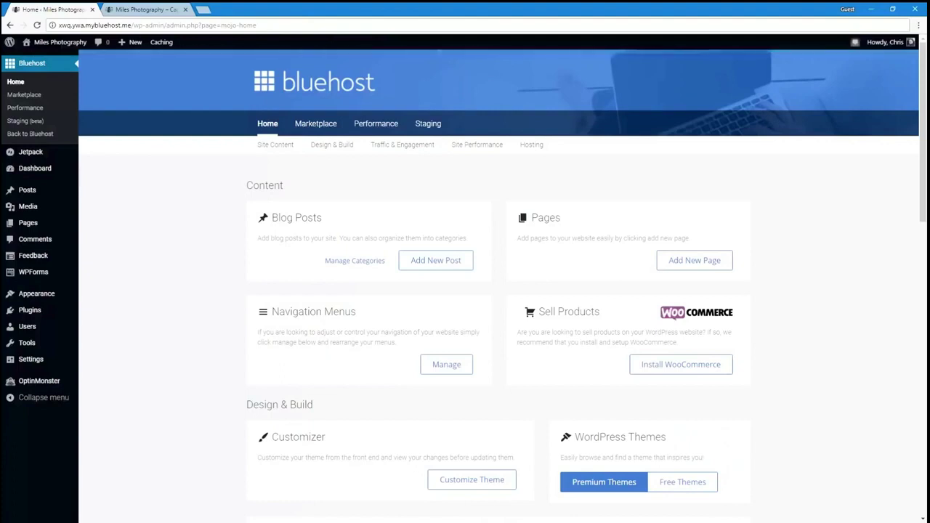